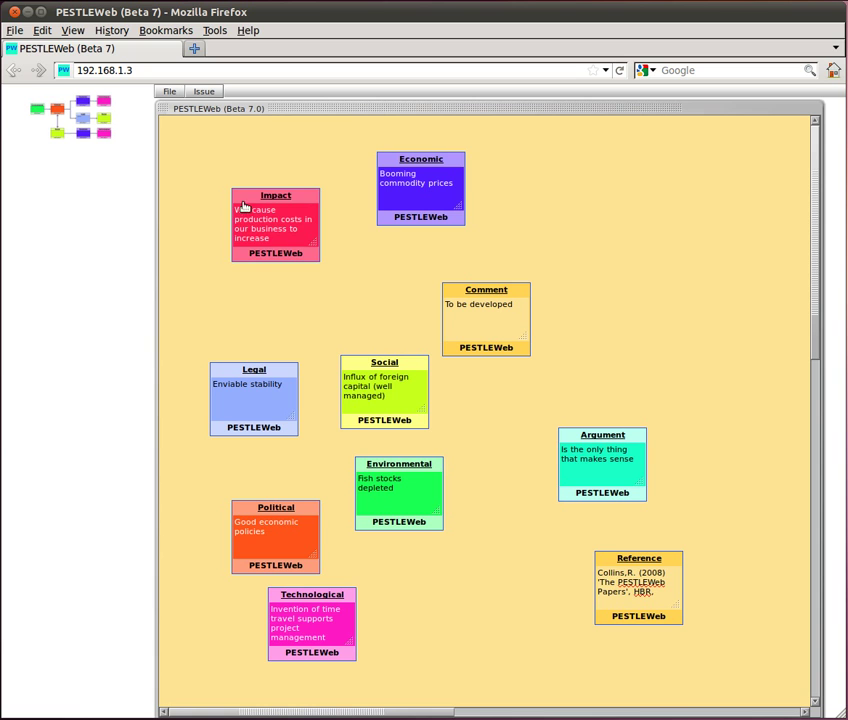
# Spread the Impact, Economic, Social and Comment notes across the board and append "in latin america" to the Economic note's description
pyautogui.moveTo(242, 202); pyautogui.dragTo(222, 231)
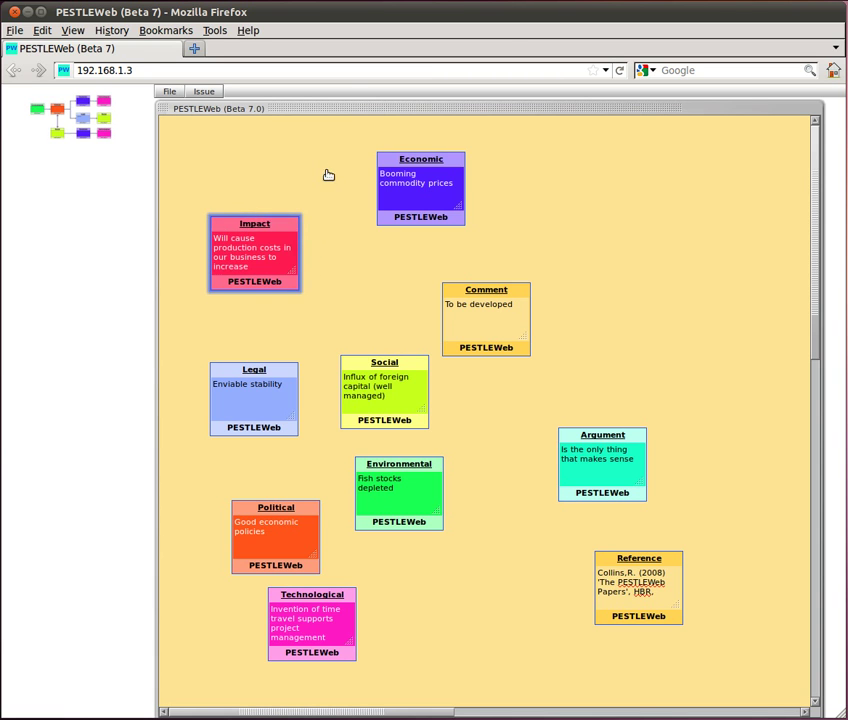
pyautogui.moveTo(392, 172); pyautogui.dragTo(567, 207)
pyautogui.moveTo(351, 361); pyautogui.dragTo(420, 171)
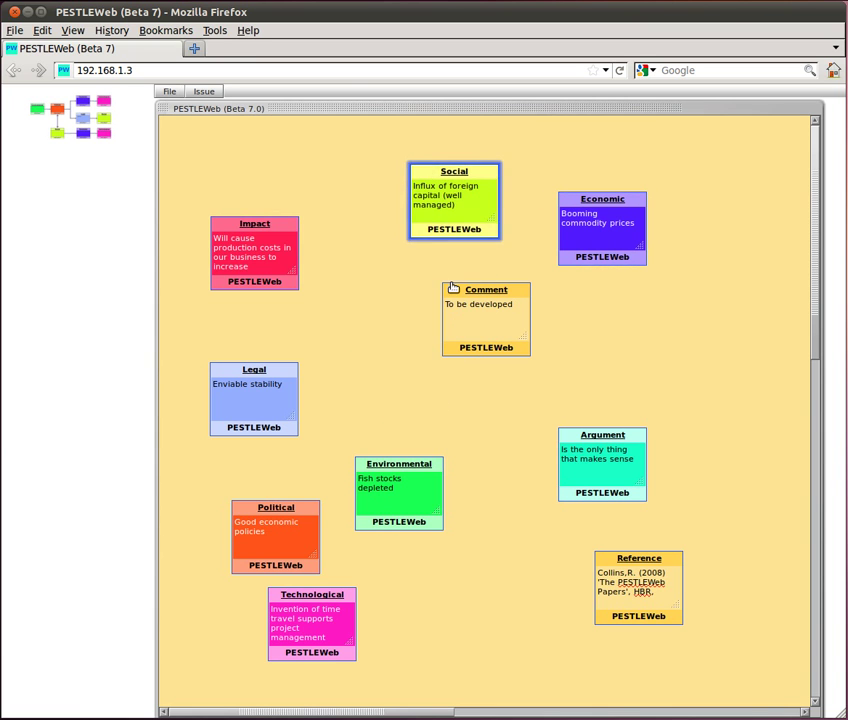
pyautogui.moveTo(454, 289); pyautogui.dragTo(678, 348)
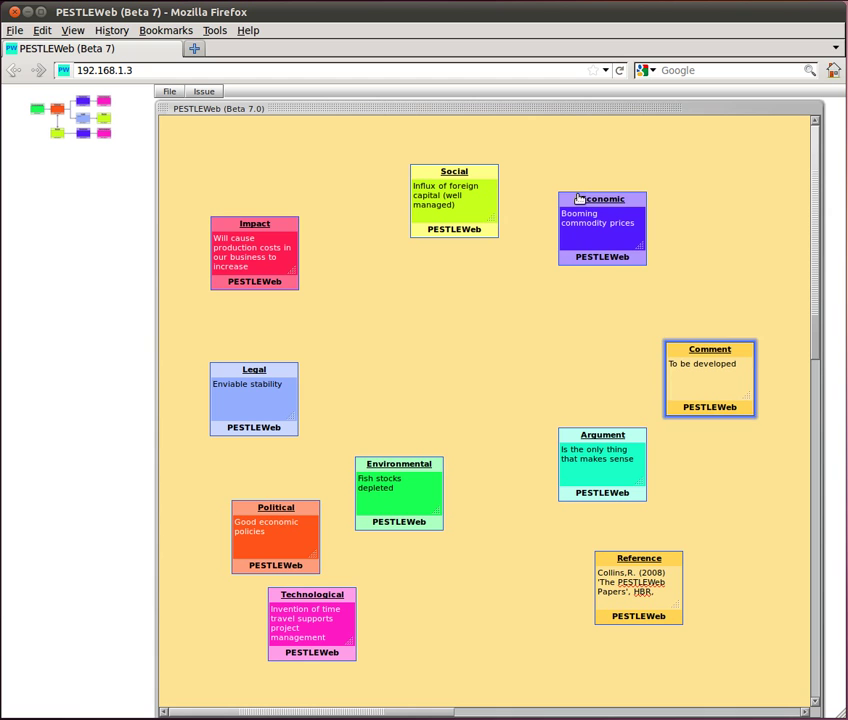
pyautogui.moveTo(566, 199); pyautogui.dragTo(364, 330)
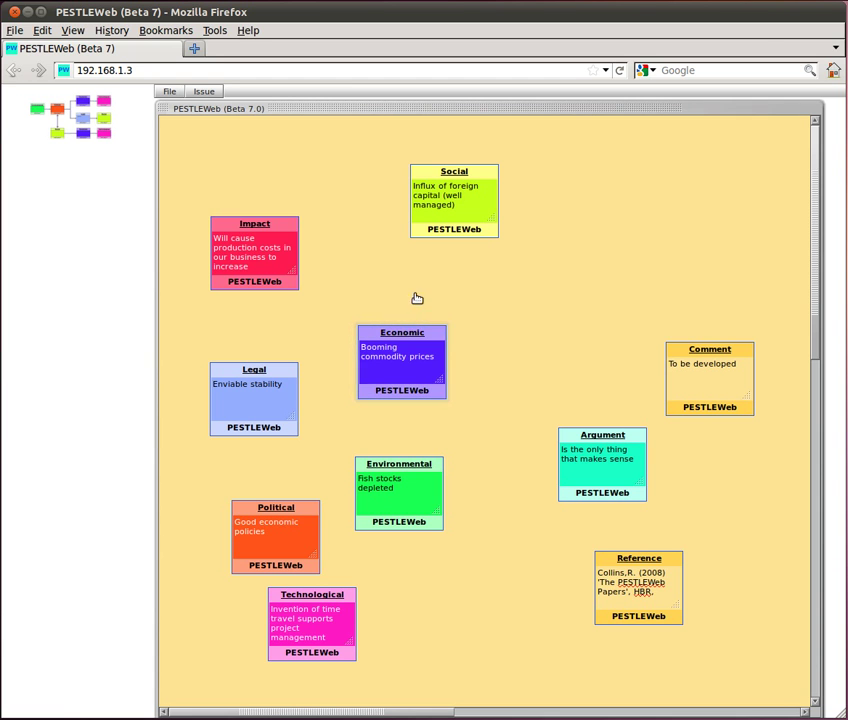
pyautogui.moveTo(280, 222); pyautogui.dragTo(292, 208)
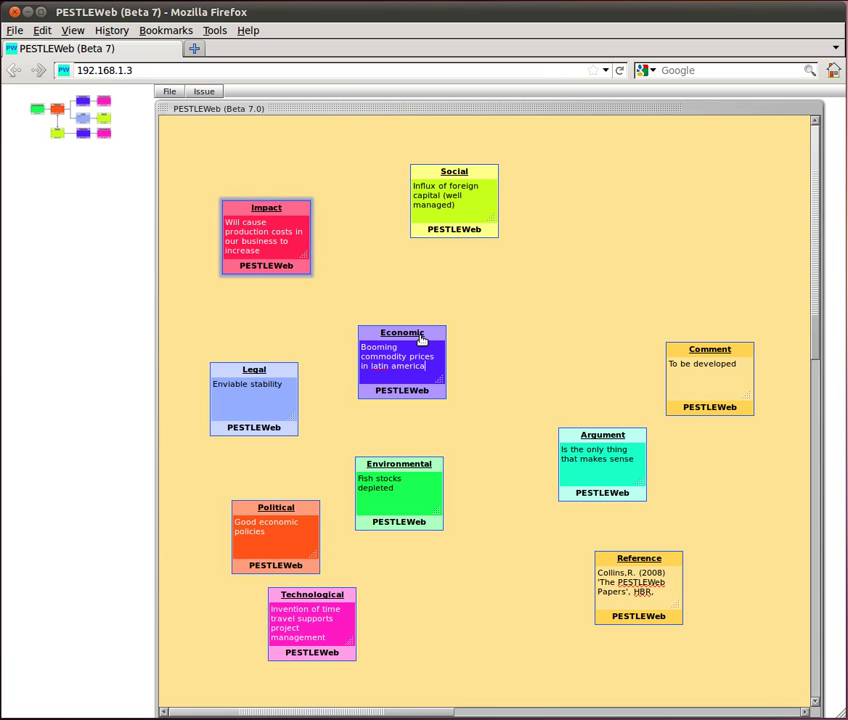
# Add a new Economic issue and place it between the Social and Comment notes, above the Argument note
pyautogui.click(207, 92)
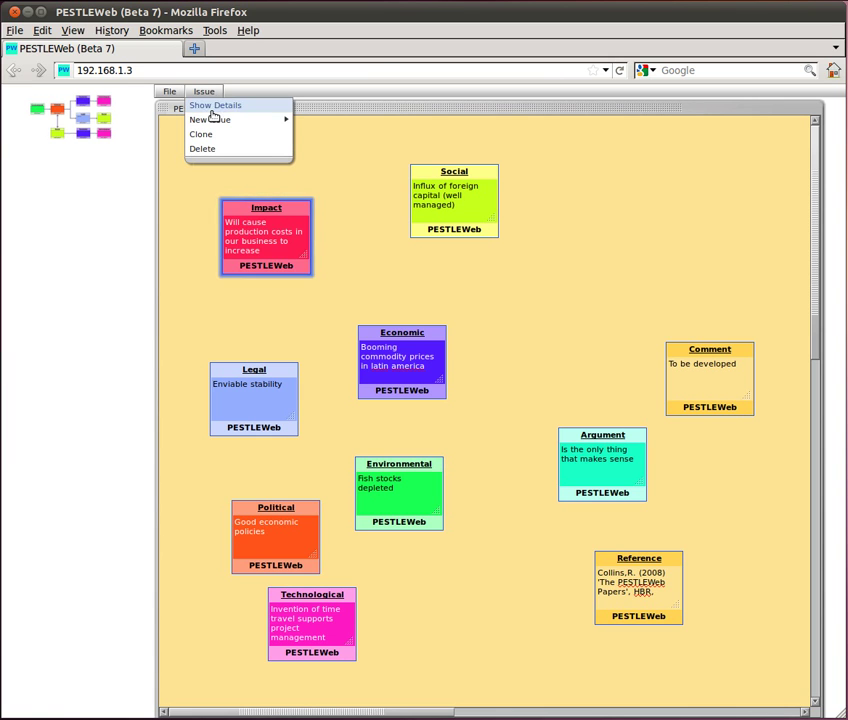
pyautogui.moveTo(209, 127)
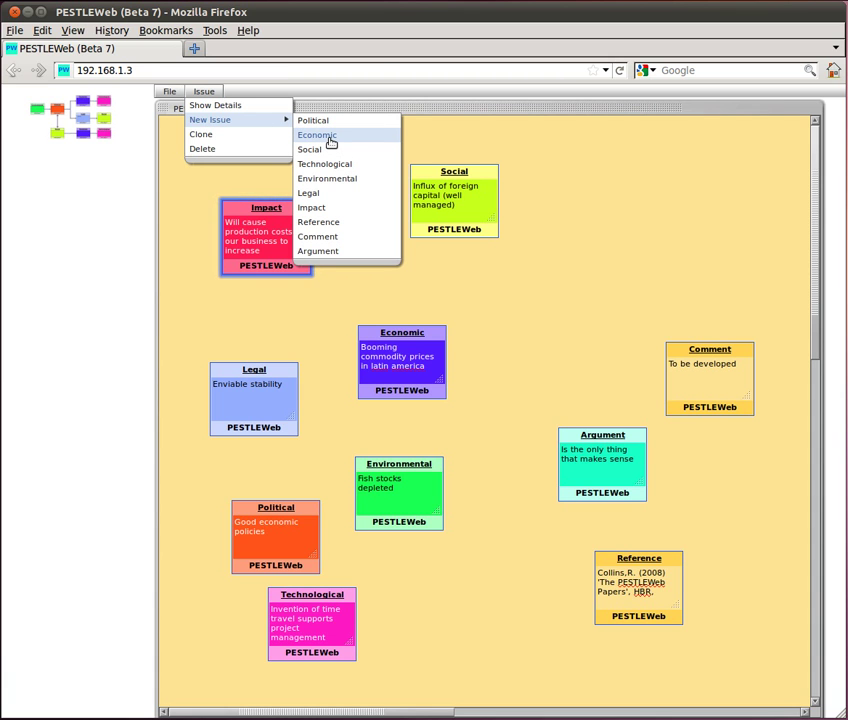
pyautogui.click(331, 143)
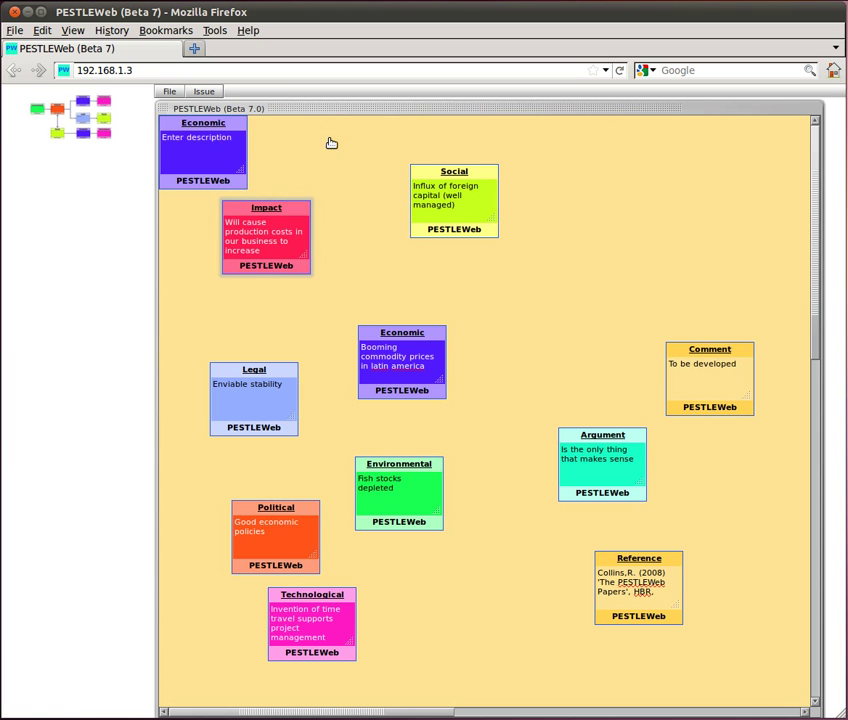
pyautogui.moveTo(170, 132); pyautogui.dragTo(174, 129)
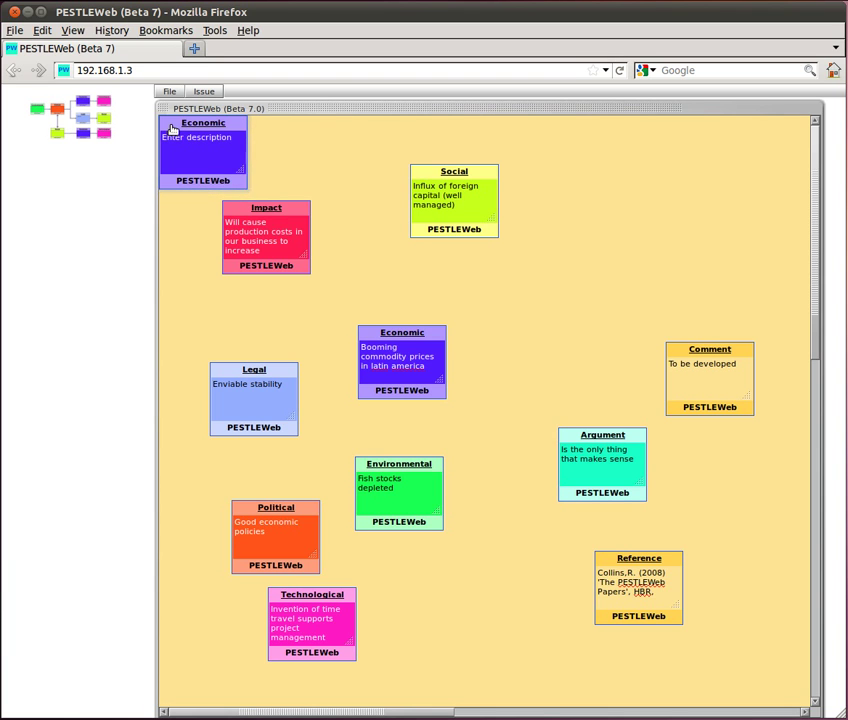
pyautogui.click(196, 130)
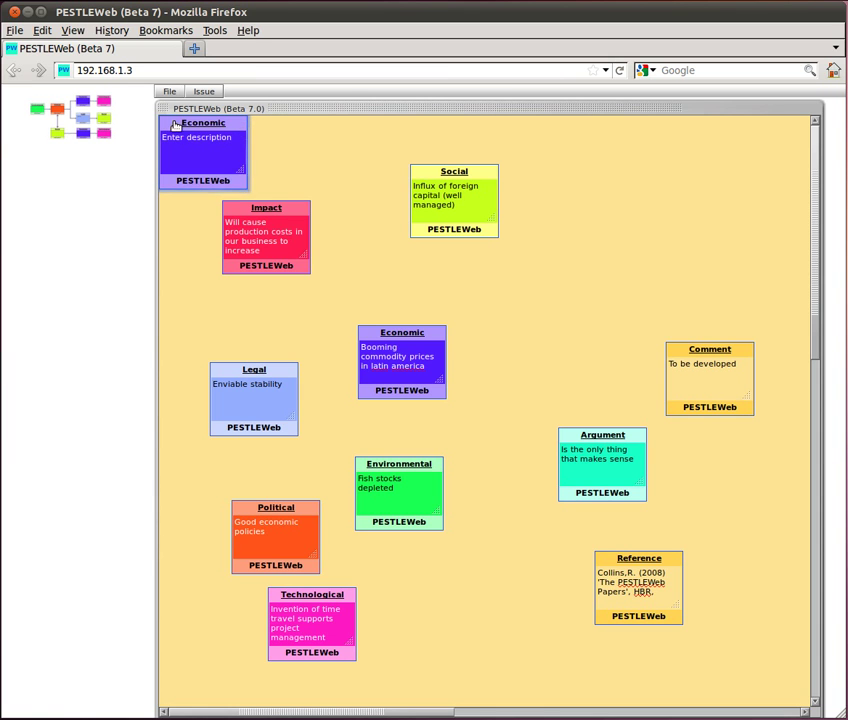
pyautogui.moveTo(175, 125); pyautogui.dragTo(550, 297)
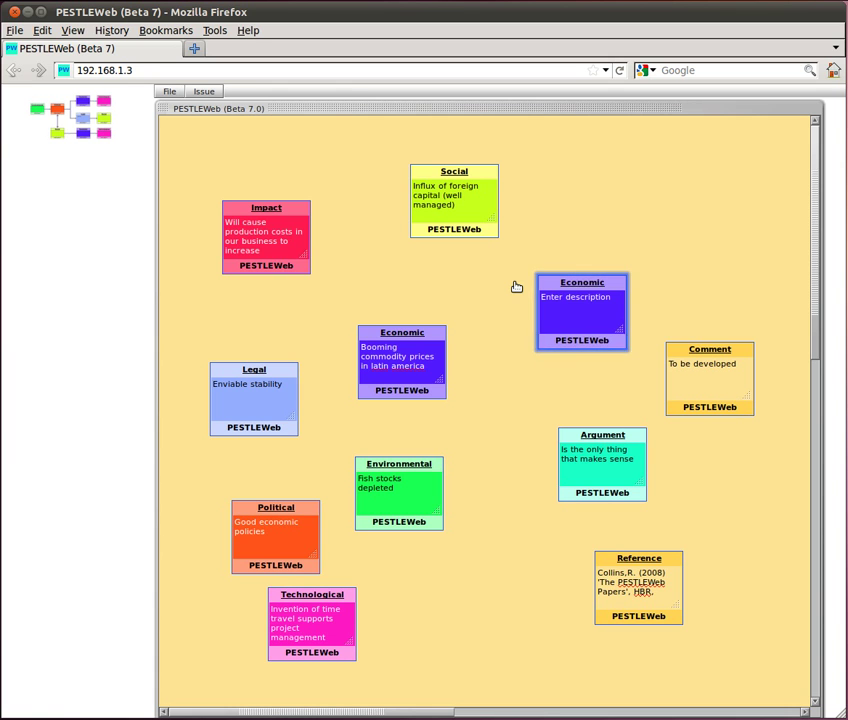
# Delete the Environmental note about depleted fish stocks
pyautogui.click(358, 468)
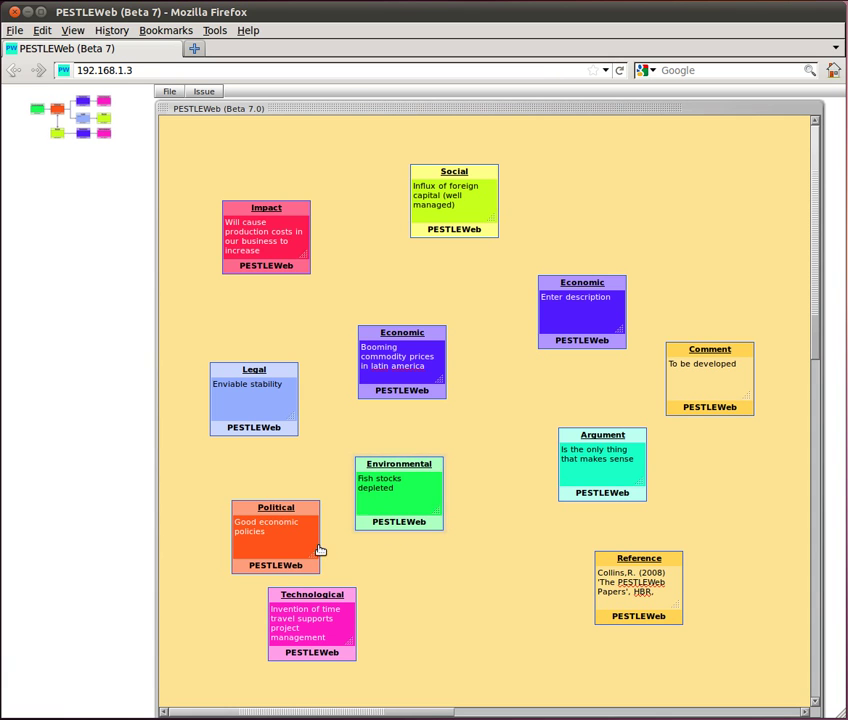
pyautogui.click(204, 93)
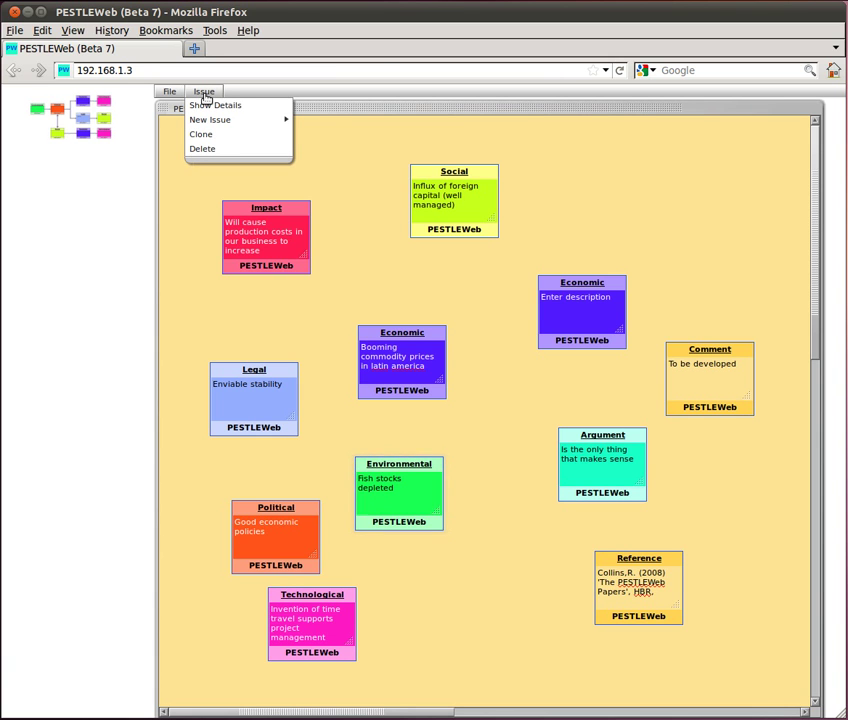
pyautogui.click(204, 150)
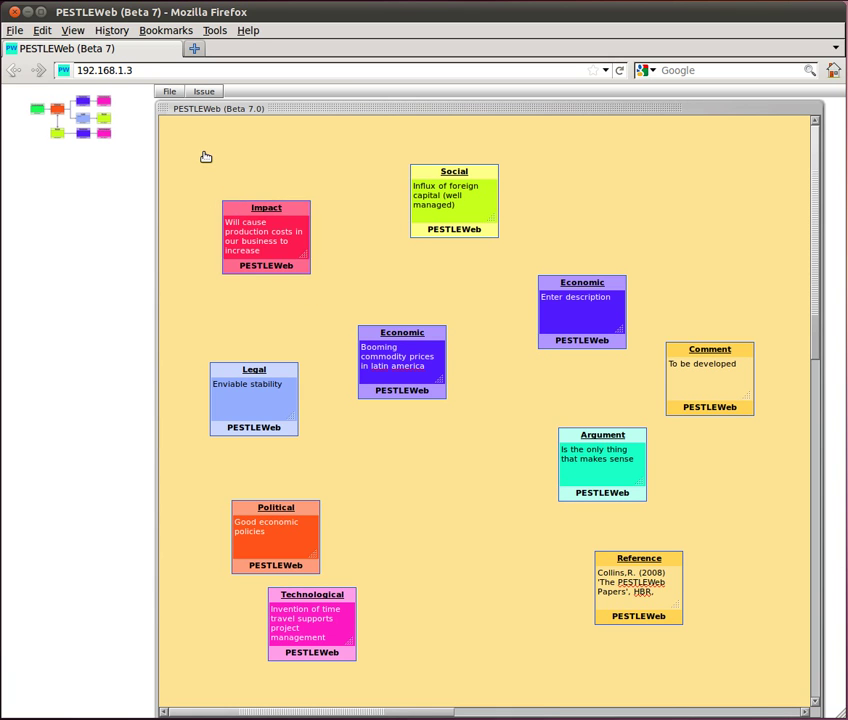
# Clone the Impact note and place the copy to the right of the Social note
pyautogui.click(204, 92)
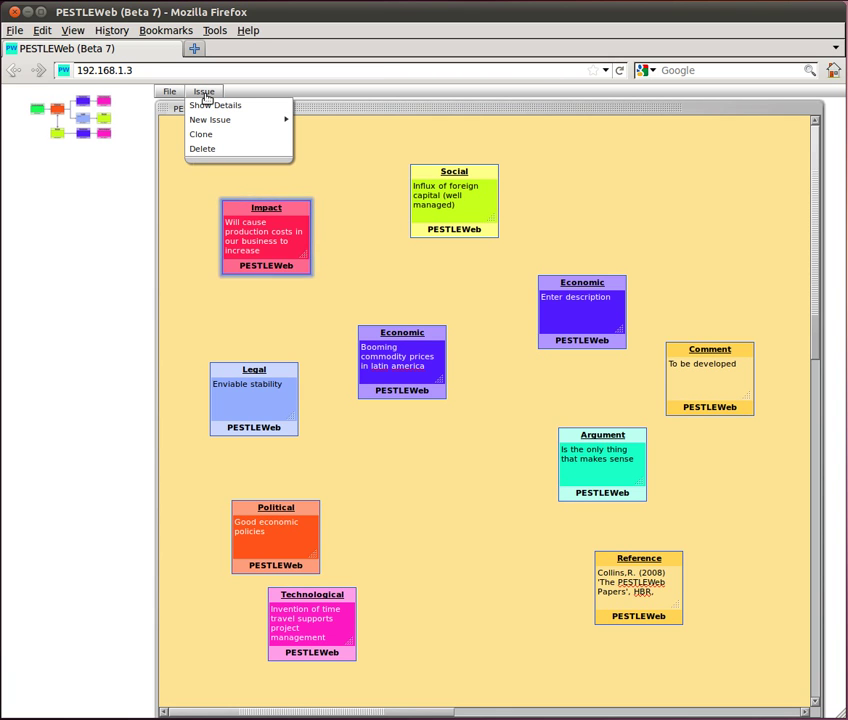
pyautogui.click(228, 143)
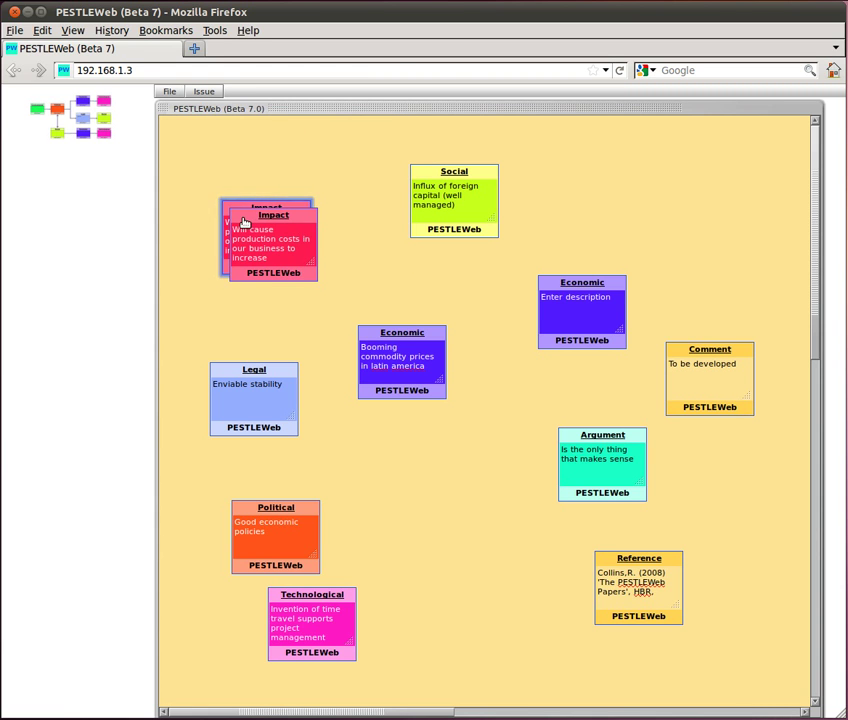
pyautogui.moveTo(244, 222)
pyautogui.mouseDown()
pyautogui.moveTo(536, 195)
pyautogui.moveTo(606, 177)
pyautogui.mouseUp()
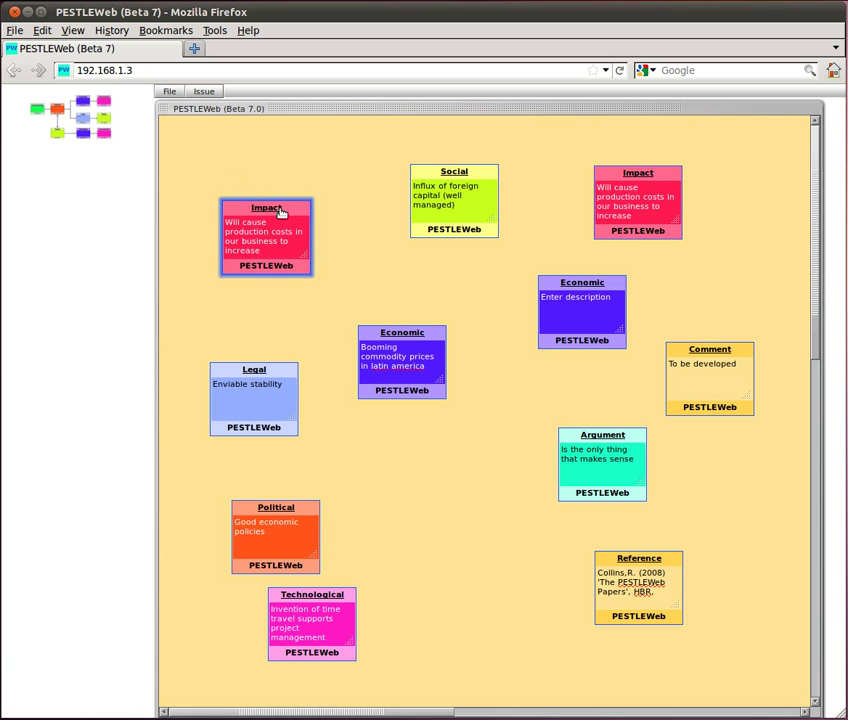
# Display the issue details of the original Impact note and place the details window clear of the note
pyautogui.click(205, 92)
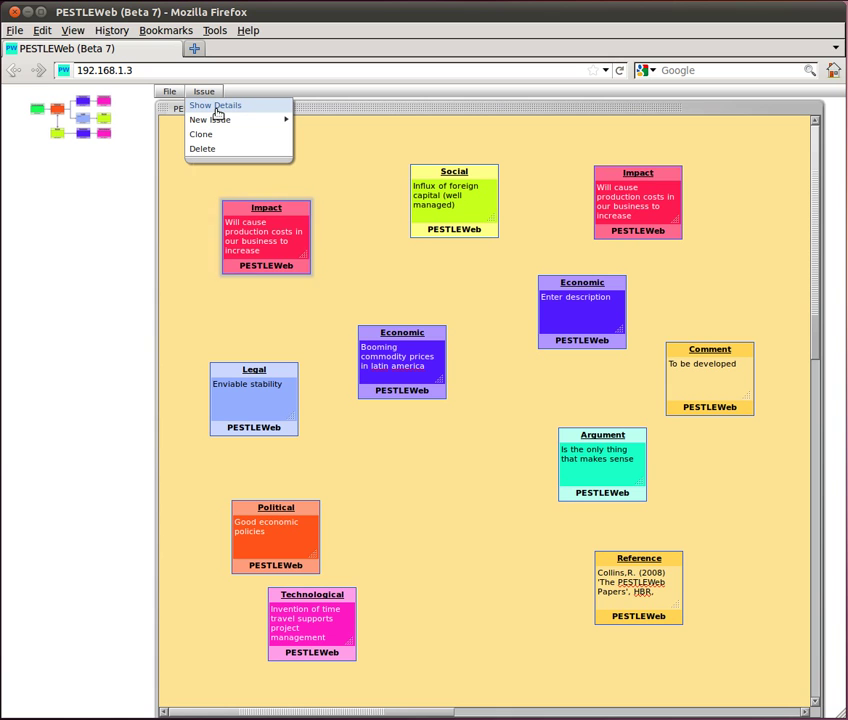
pyautogui.click(217, 108)
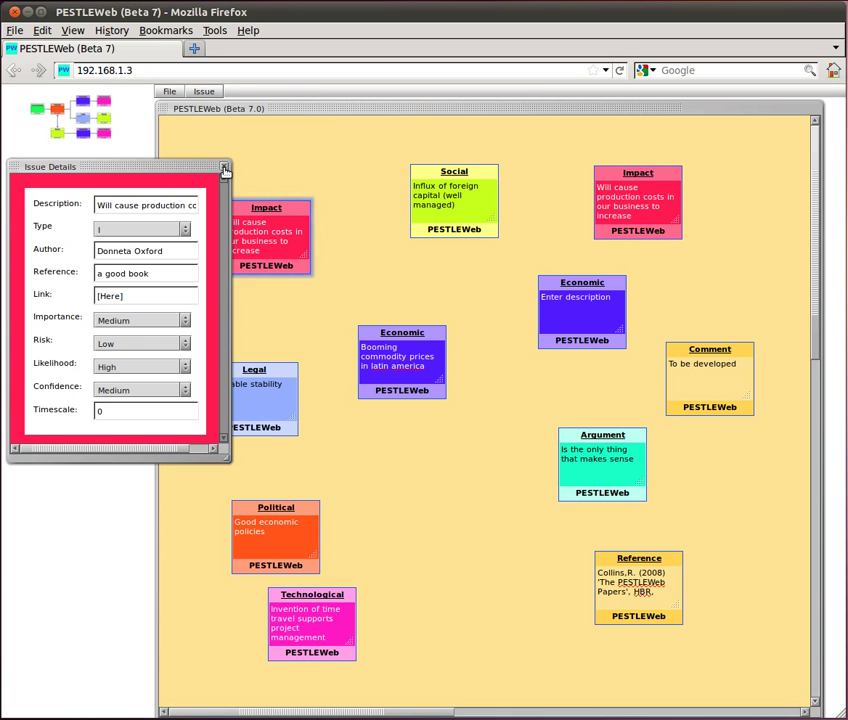
pyautogui.click(225, 168)
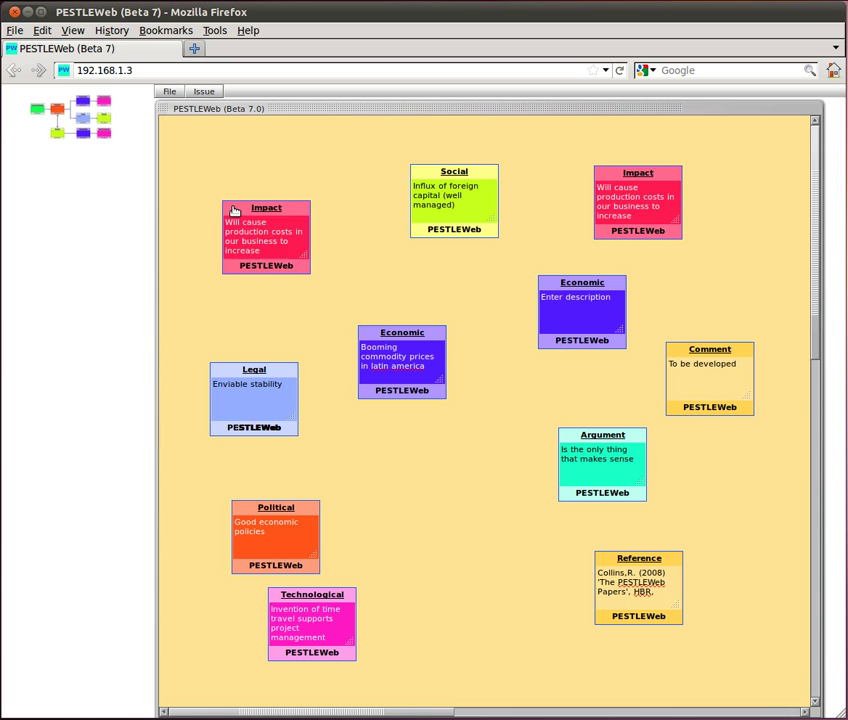
pyautogui.click(234, 211)
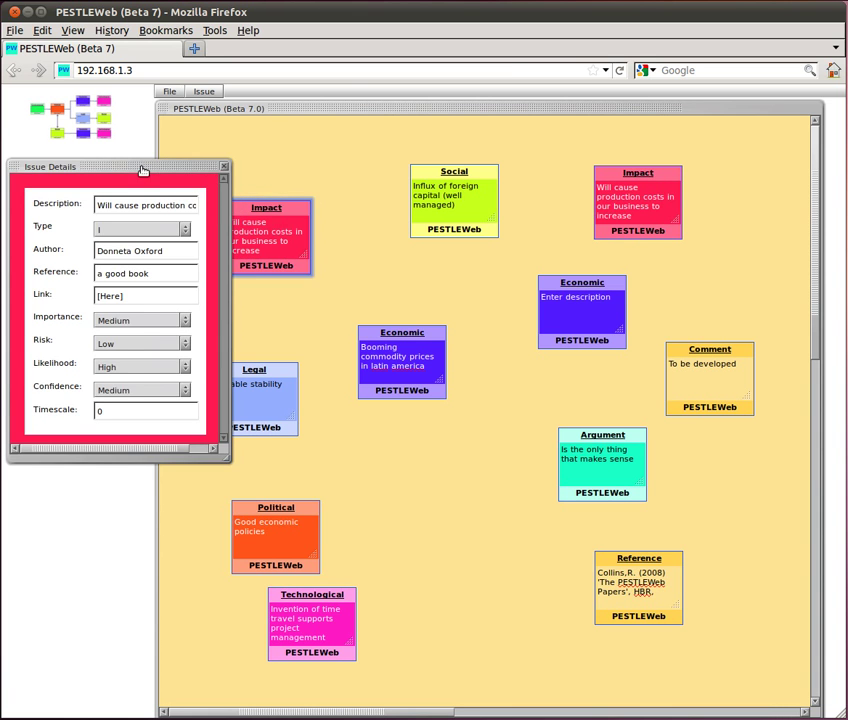
pyautogui.moveTo(142, 170); pyautogui.dragTo(504, 177)
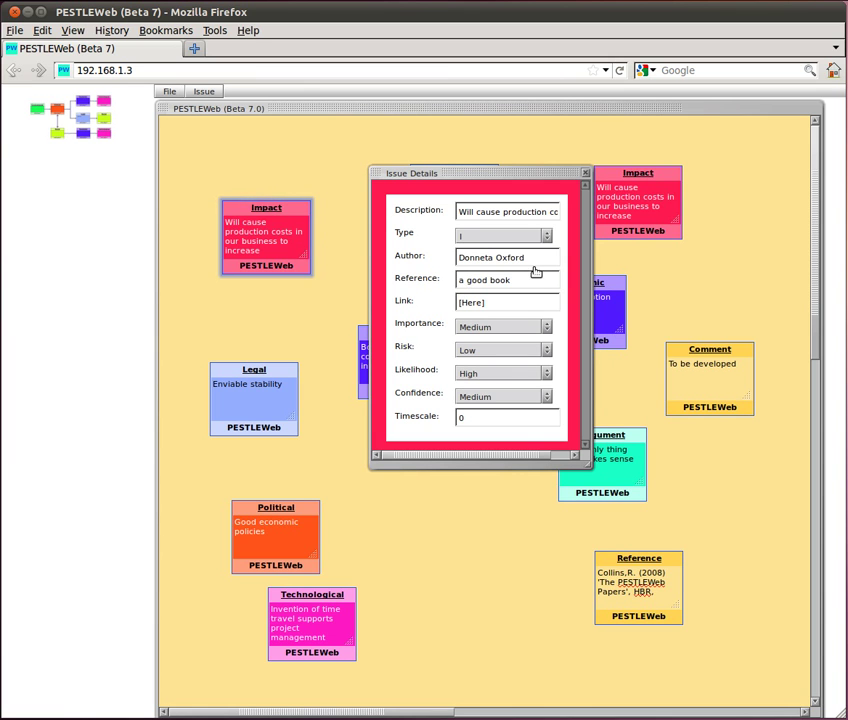
# Try the Economic and Technological types on the original Impact note
pyautogui.click(547, 236)
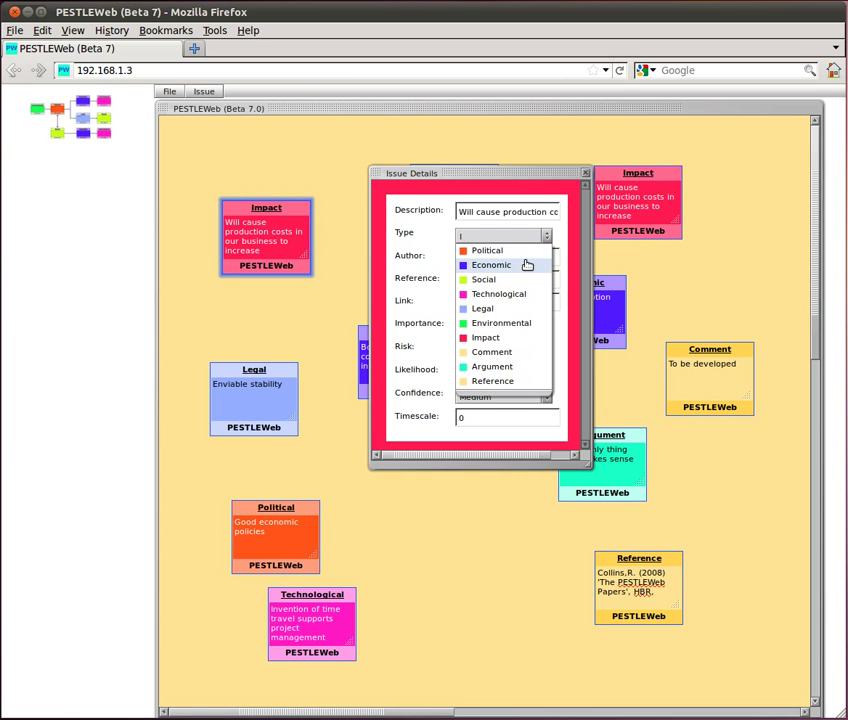
pyautogui.click(528, 265)
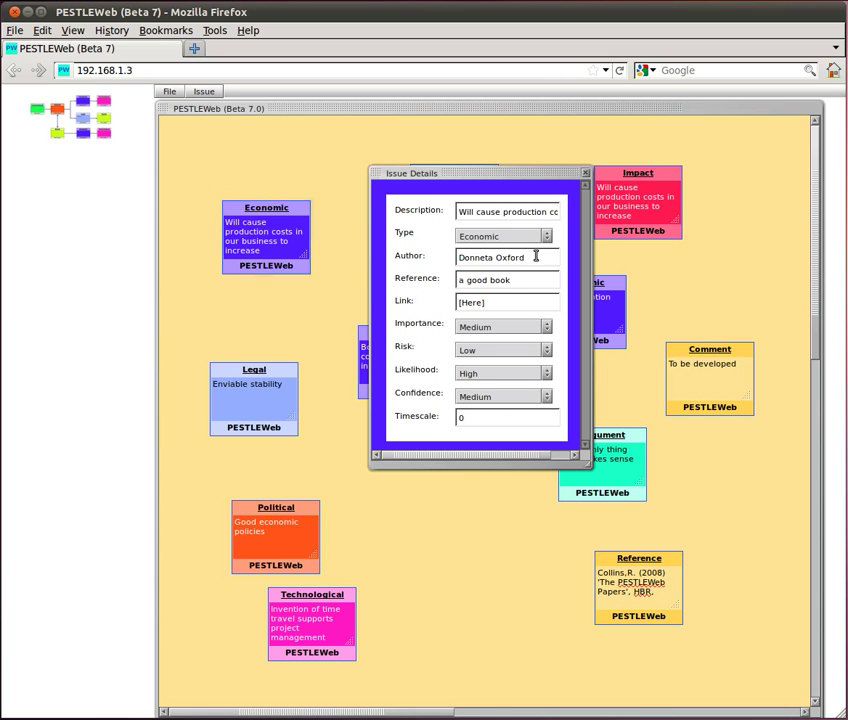
pyautogui.click(546, 238)
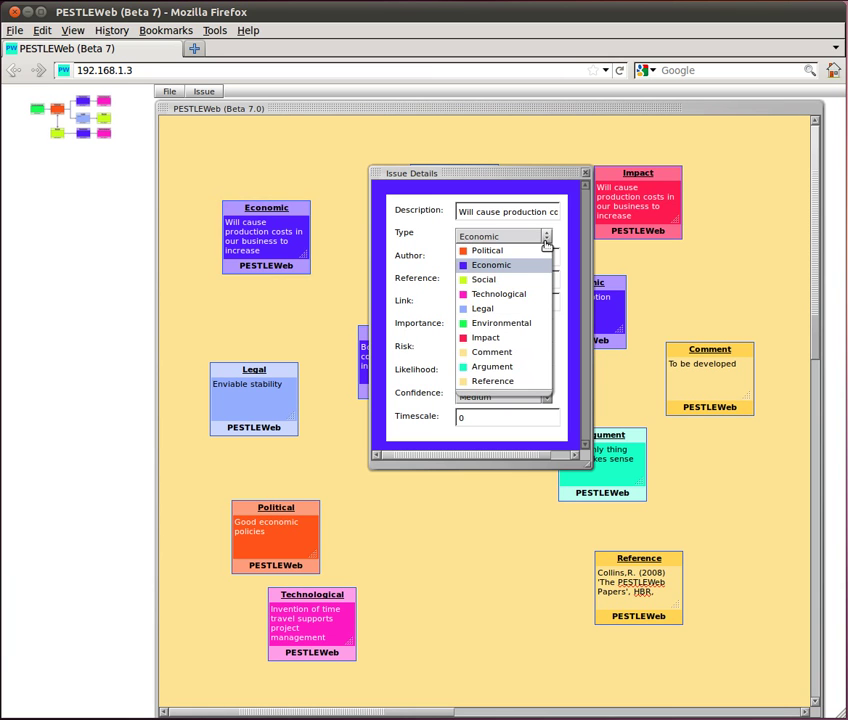
pyautogui.click(513, 294)
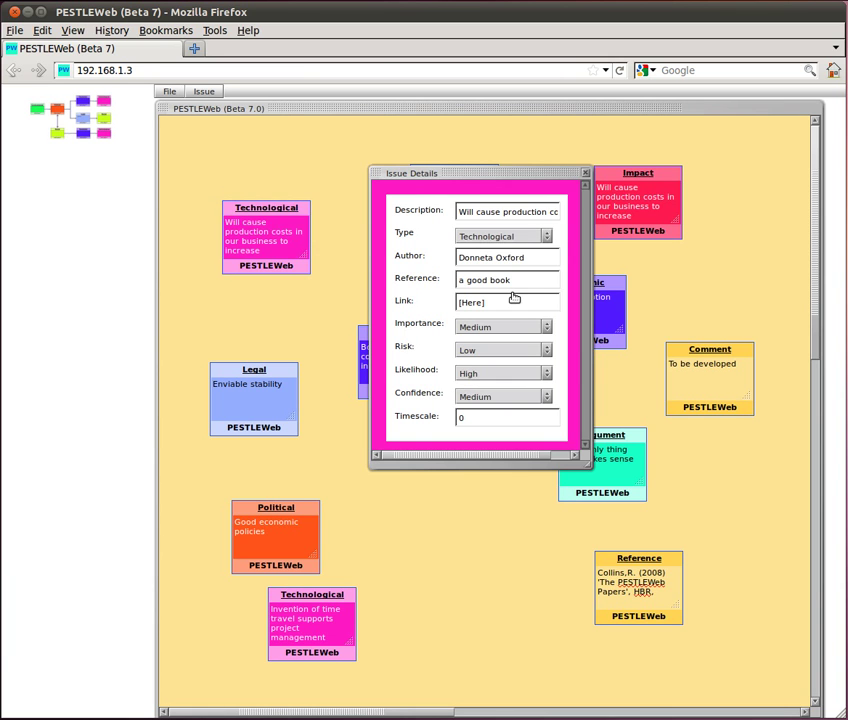
# Set the issue's type to Comment, its importance to Low, its risk to Medium and its confidence to High
pyautogui.click(546, 237)
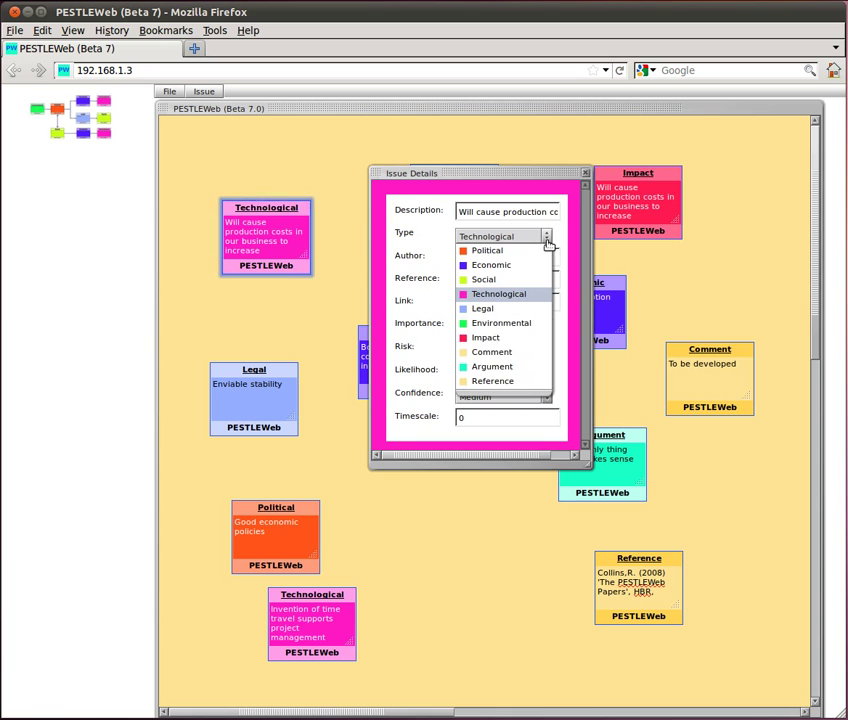
pyautogui.click(506, 354)
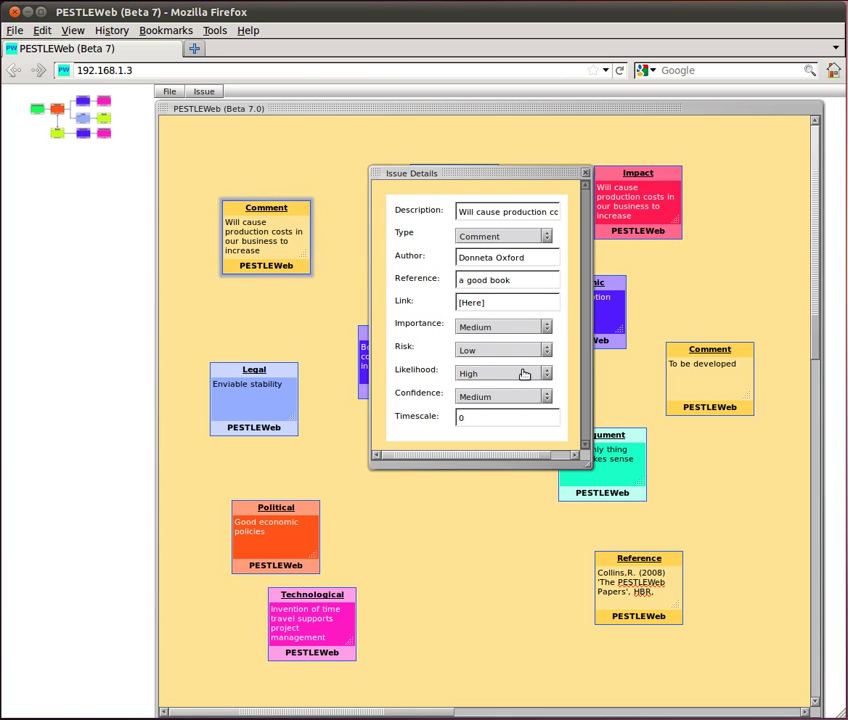
pyautogui.click(548, 330)
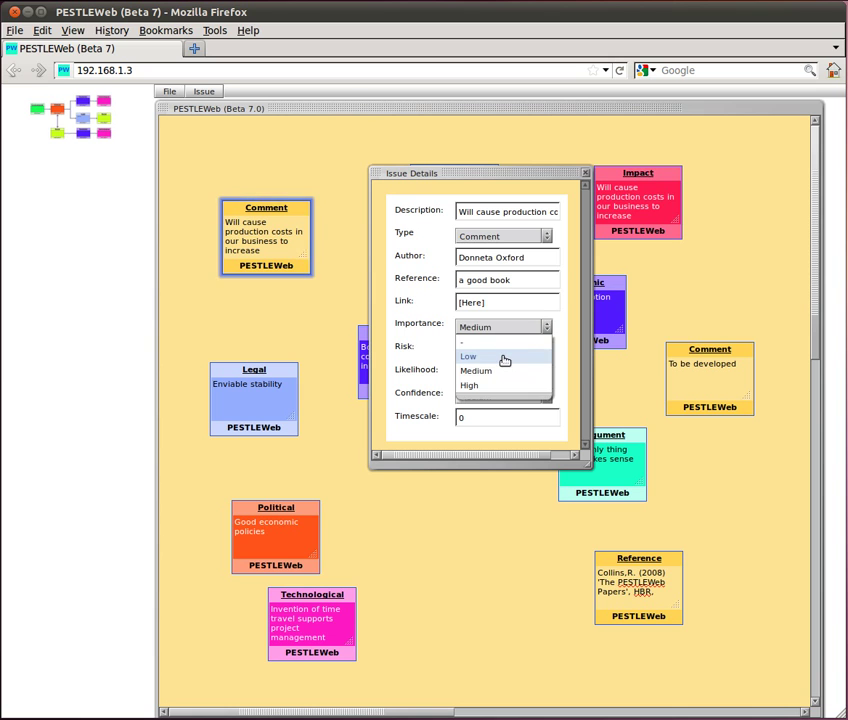
pyautogui.click(503, 356)
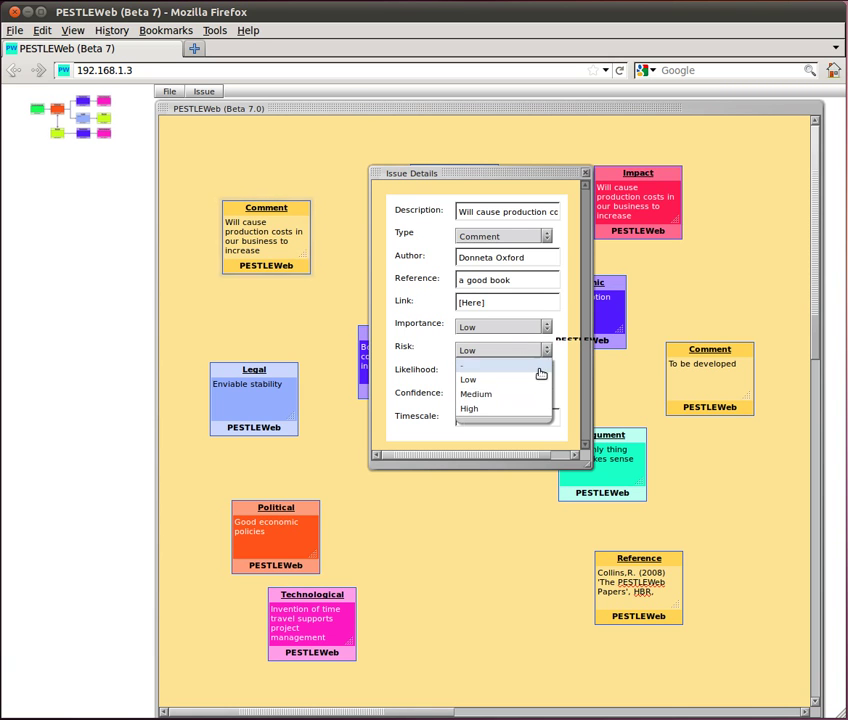
pyautogui.click(511, 395)
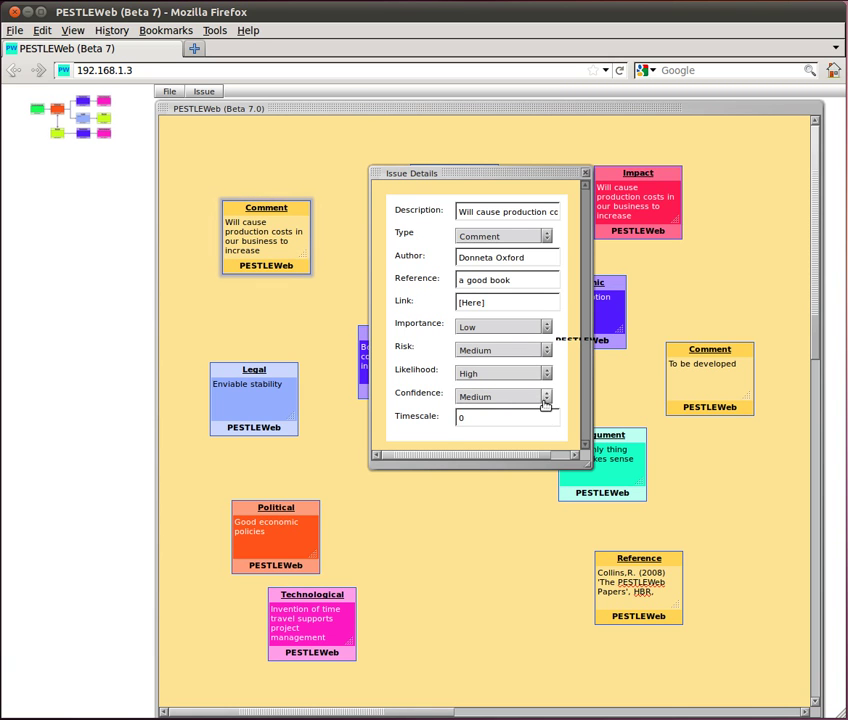
pyautogui.click(545, 398)
pyautogui.click(507, 455)
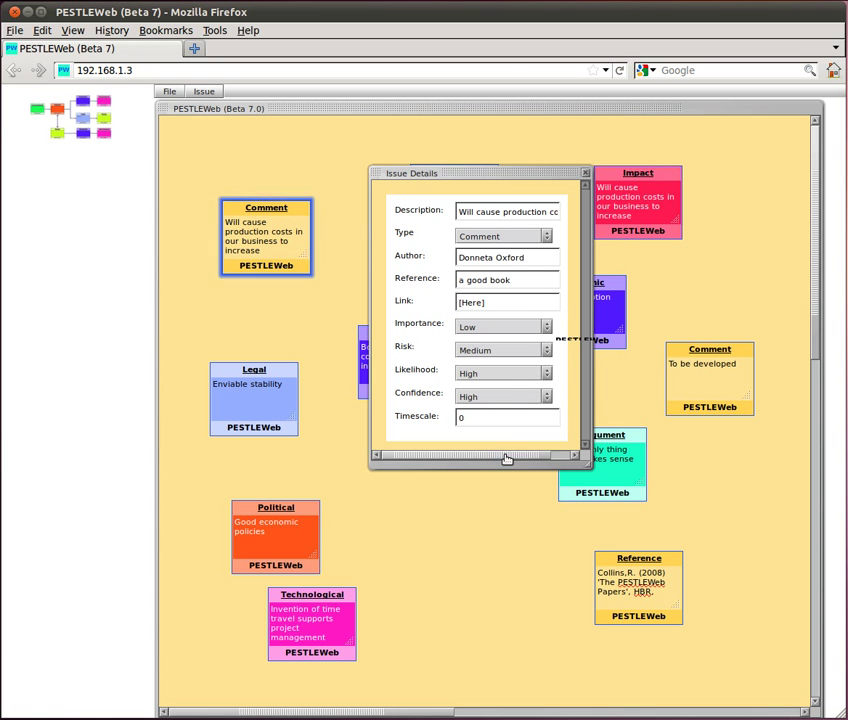
# Change the issue's reference to "the economist" and close the issue details
pyautogui.moveTo(500, 184); pyautogui.dragTo(492, 188)
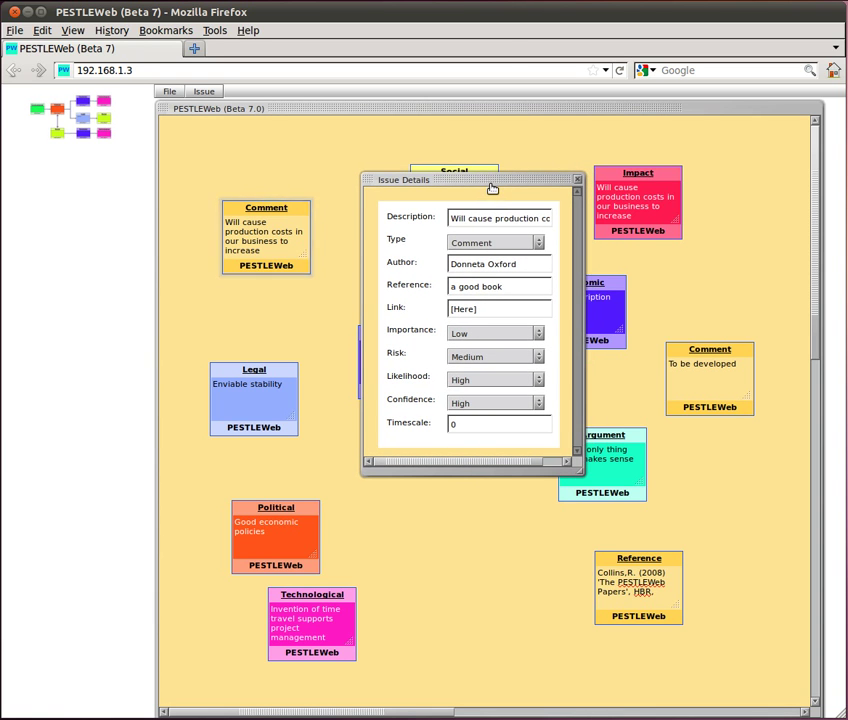
pyautogui.click(513, 288)
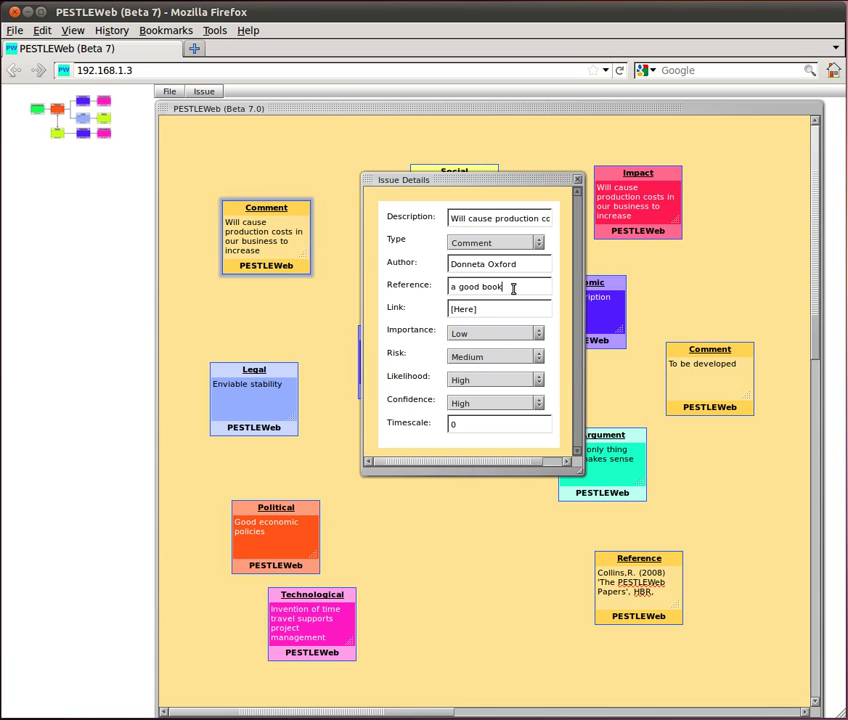
pyautogui.press('BackSpace')
pyautogui.press('BackSpace')
pyautogui.press('BackSpace')
pyautogui.press('BackSpace')
pyautogui.press('BackSpace')
pyautogui.press('BackSpace')
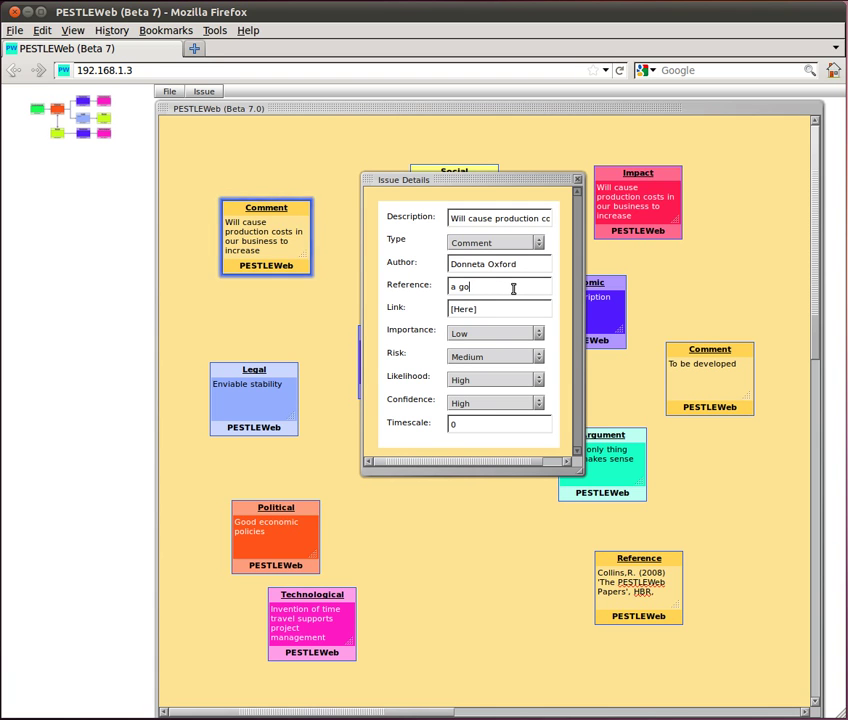
pyautogui.press('BackSpace')
pyautogui.press('BackSpace')
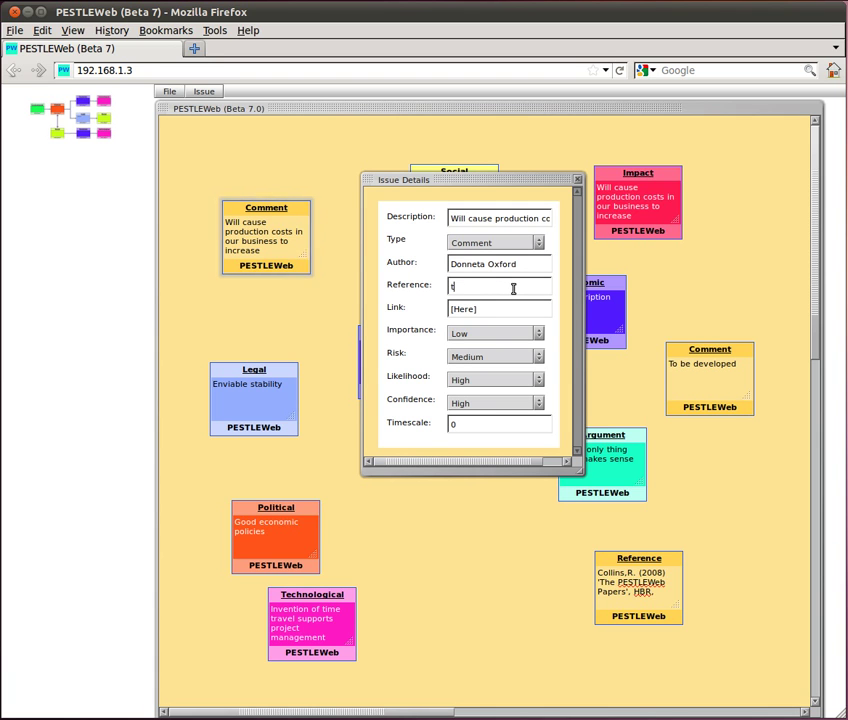
pyautogui.write('the eco')
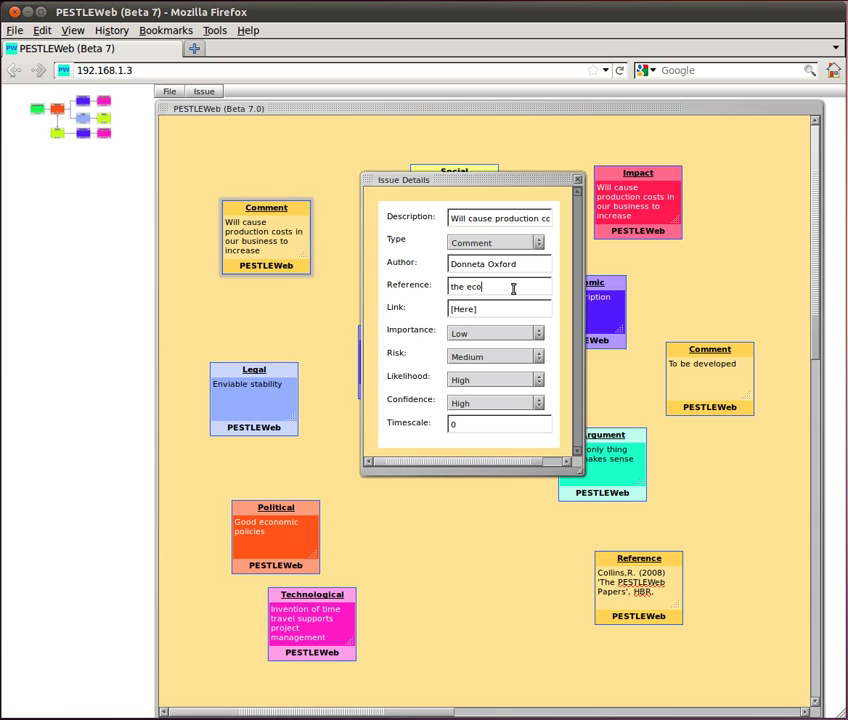
pyautogui.write('nomist')
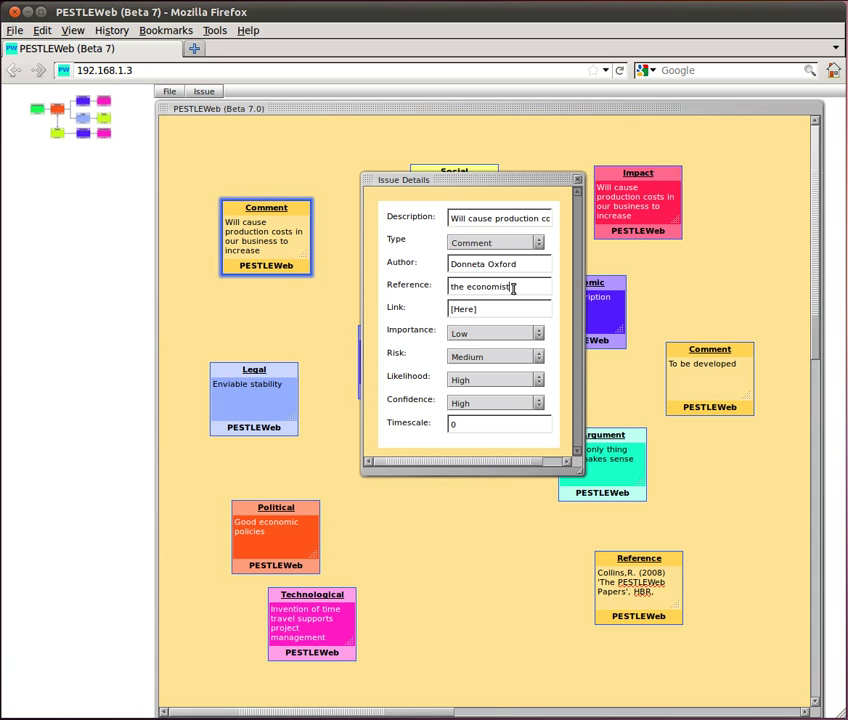
pyautogui.click(578, 181)
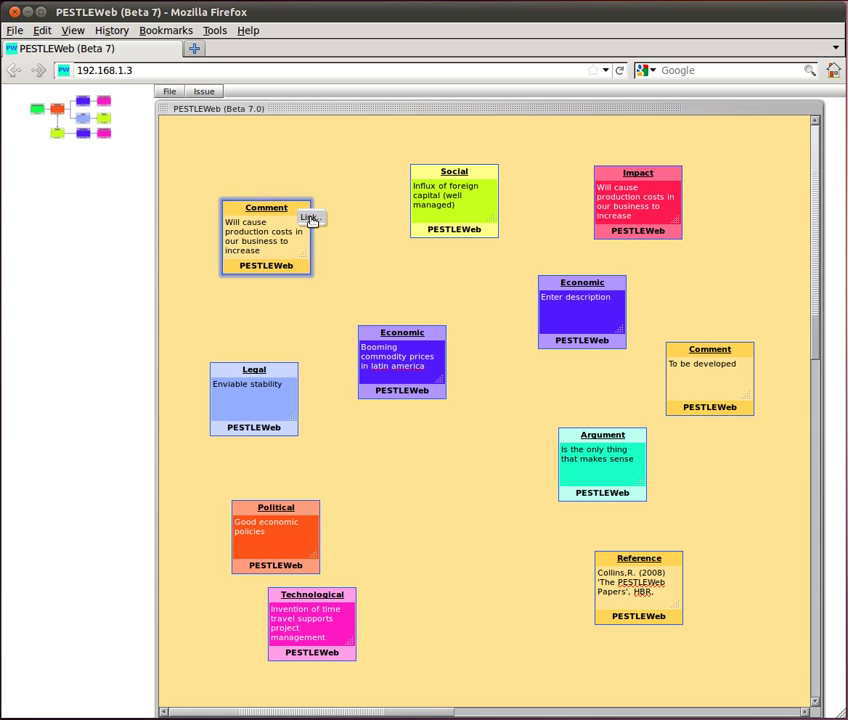
# Link the "Will cause production costs" Comment note to the Social note and the "Booming commodity prices" Economic note
pyautogui.click(310, 218)
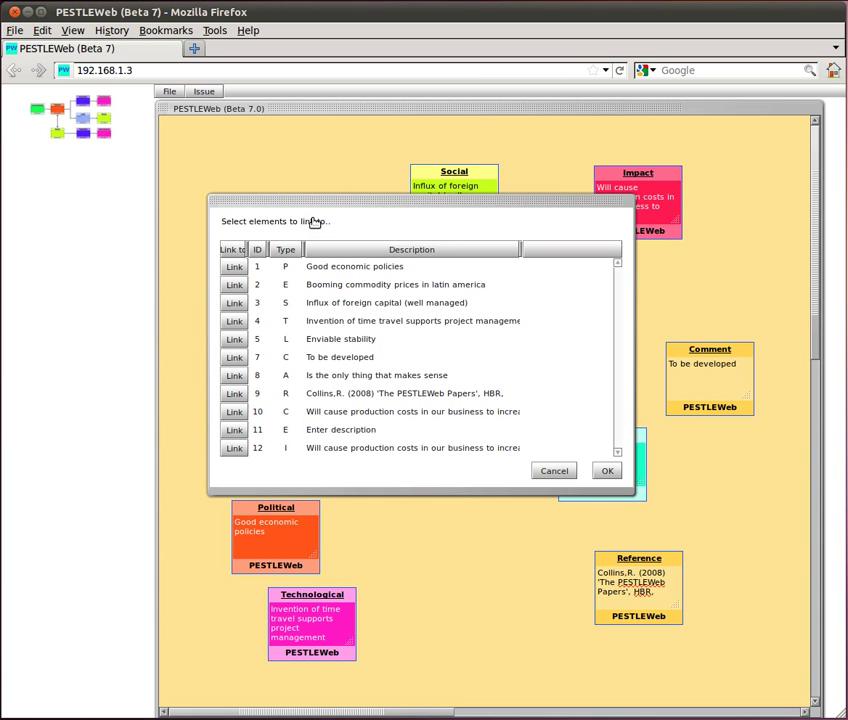
pyautogui.moveTo(343, 210); pyautogui.dragTo(324, 359)
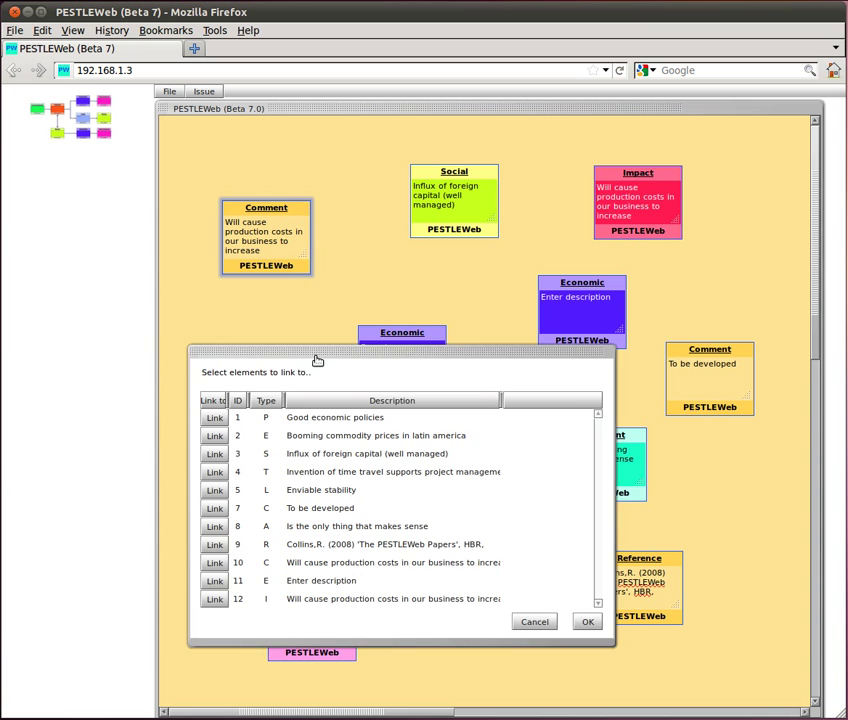
pyautogui.moveTo(318, 358); pyautogui.dragTo(326, 414)
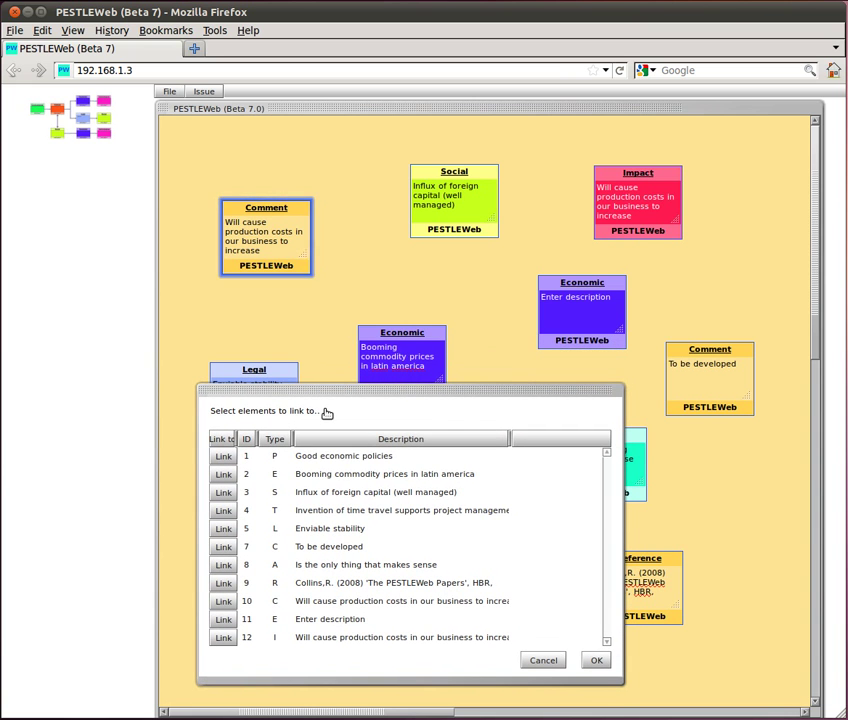
pyautogui.click(223, 492)
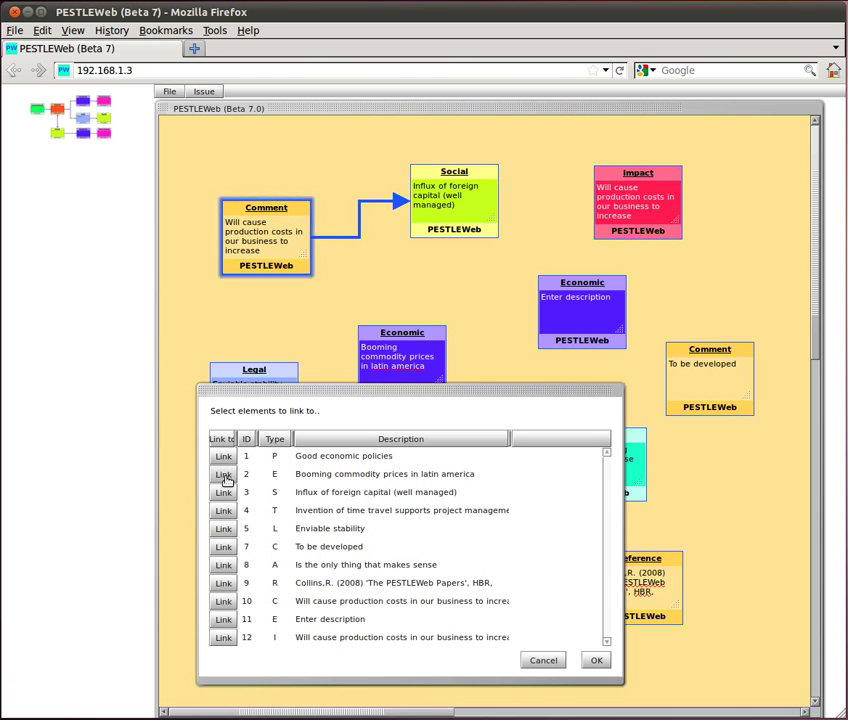
pyautogui.click(224, 476)
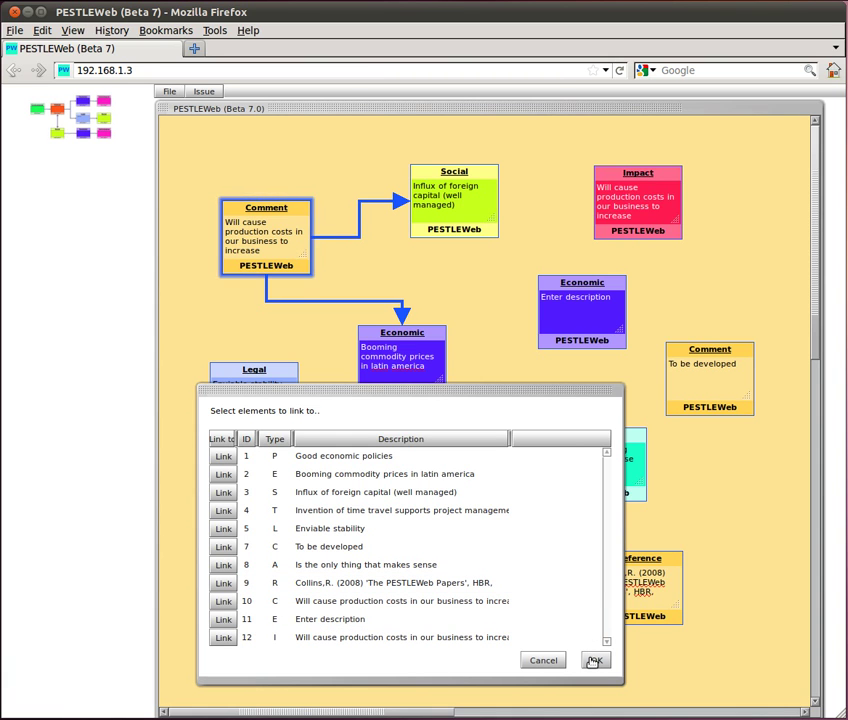
pyautogui.click(594, 660)
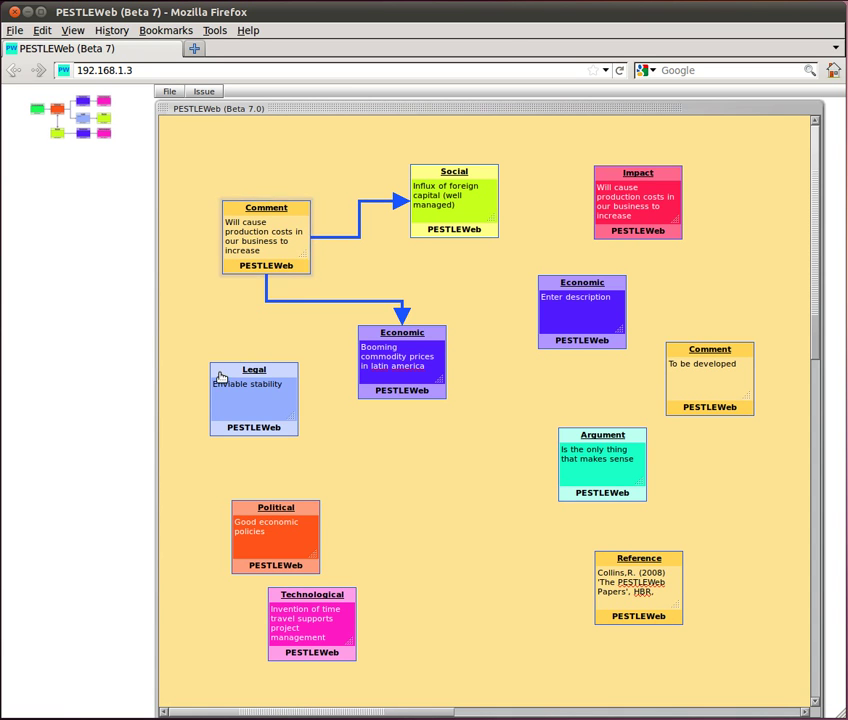
# Move the Legal note to the right of the Political note and the linked Economic note directly below the Comment note
pyautogui.moveTo(224, 378); pyautogui.dragTo(435, 500)
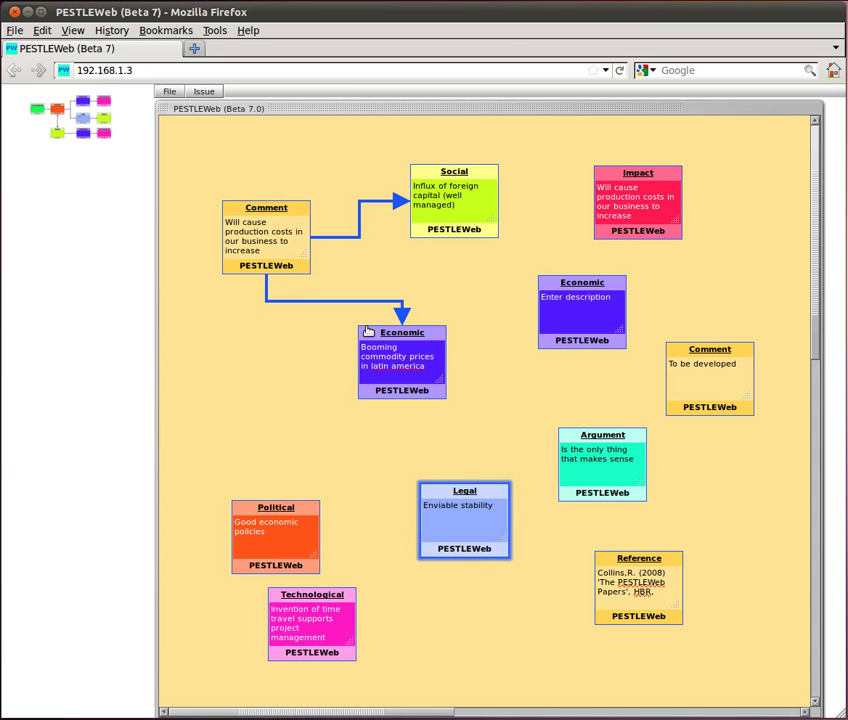
pyautogui.moveTo(368, 331); pyautogui.dragTo(233, 357)
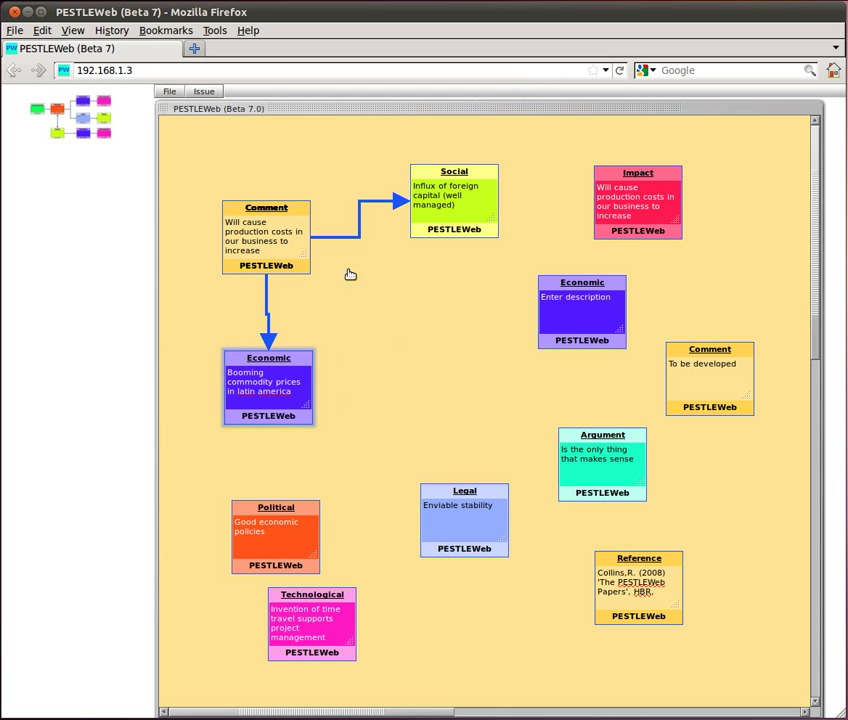
# Reverse the direction of the arrow between the Comment and Social notes
pyautogui.rightClick(399, 205)
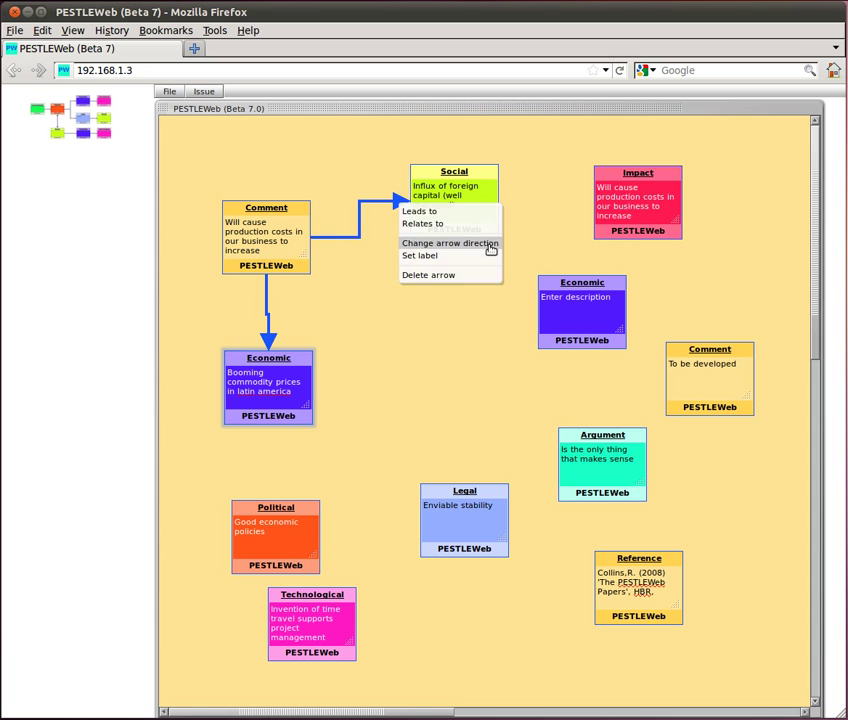
pyautogui.click(491, 249)
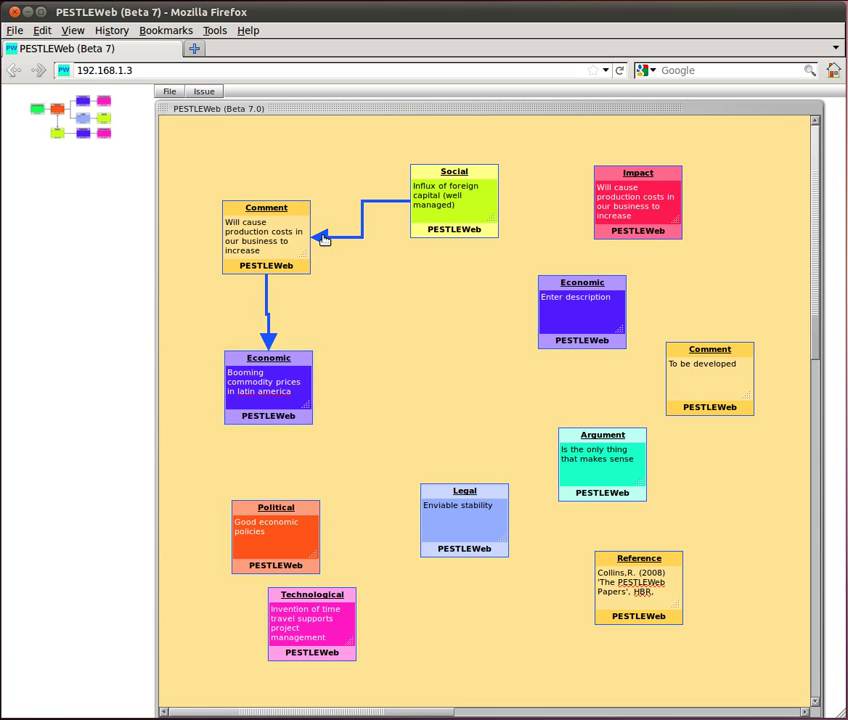
# Label the arrow from the Social note to the Comment note "implies" and align the Social note level with the Comment note
pyautogui.rightClick(323, 238)
pyautogui.press('Escape')
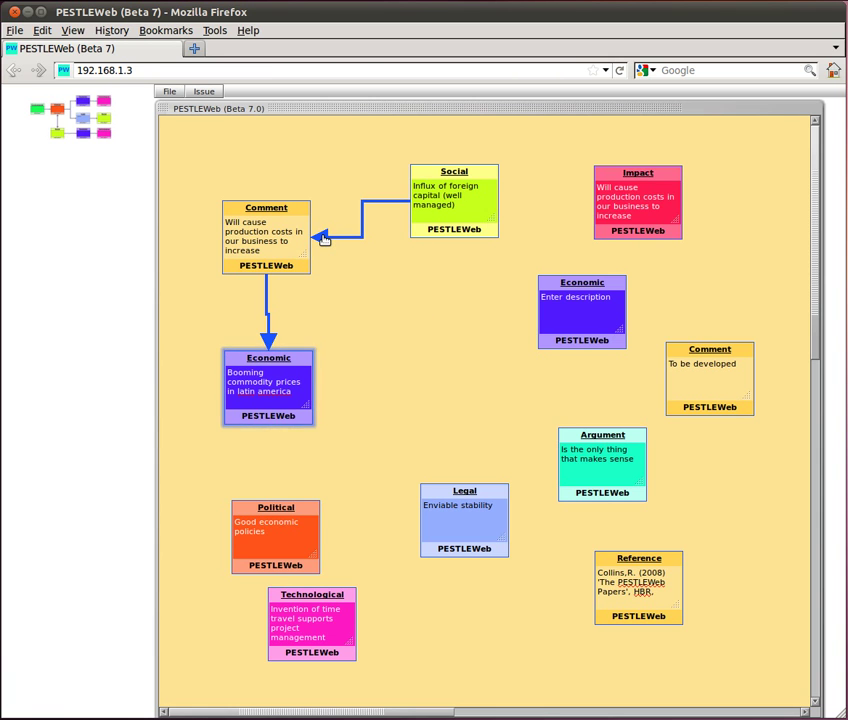
pyautogui.rightClick(323, 238)
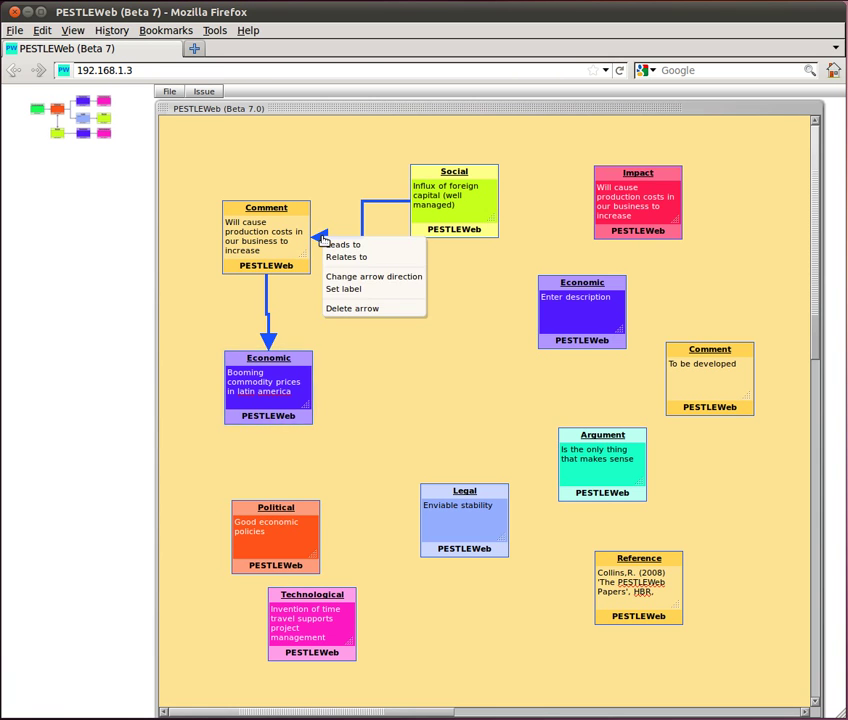
pyautogui.click(351, 290)
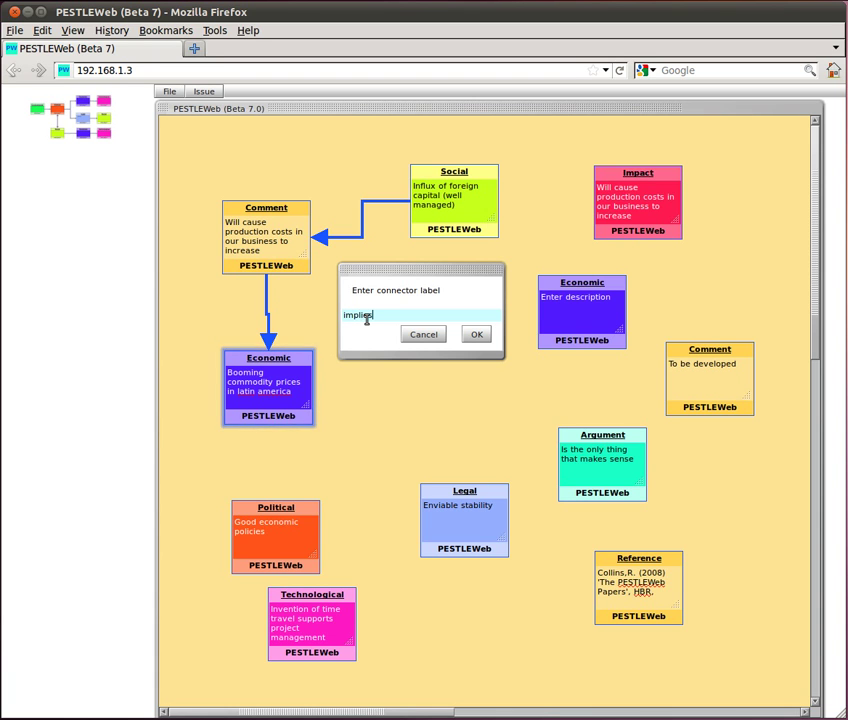
pyautogui.click(477, 337)
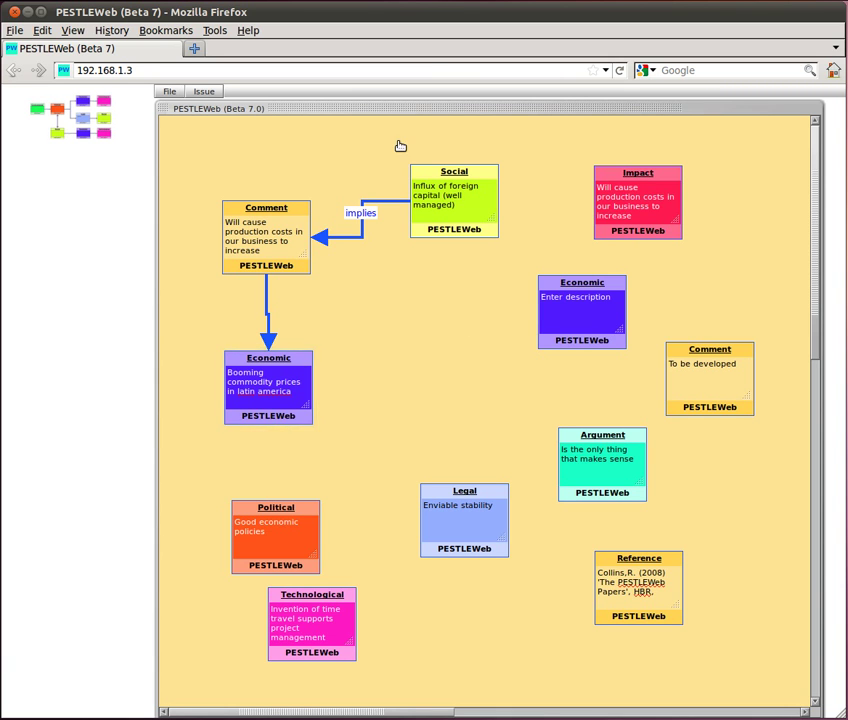
pyautogui.moveTo(416, 172); pyautogui.dragTo(434, 208)
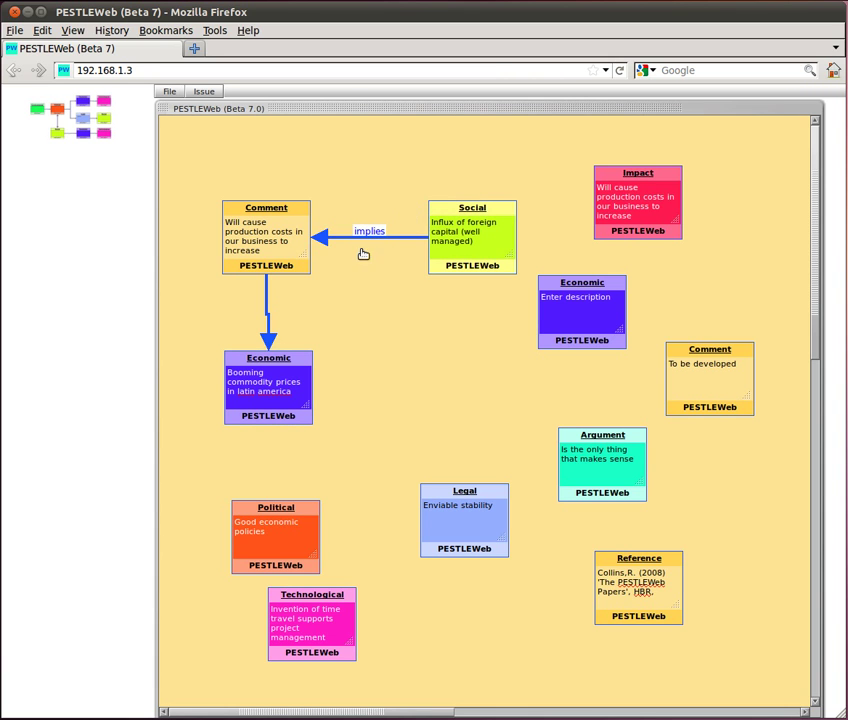
# Change the arrow between the Comment and Economic notes to Relates to and shift that Economic note slightly right and down
pyautogui.click(268, 342)
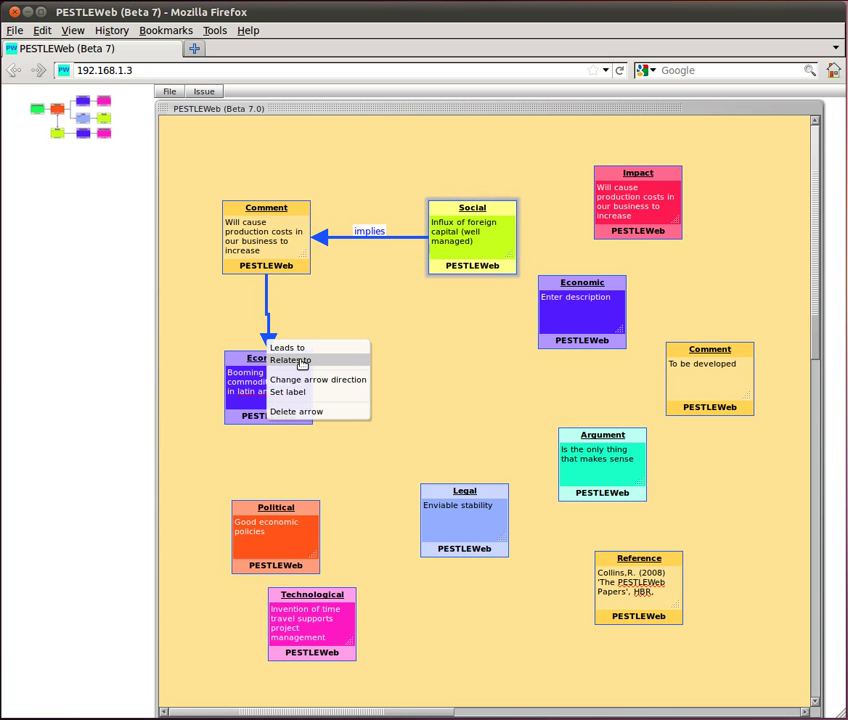
pyautogui.click(301, 362)
pyautogui.moveTo(303, 360); pyautogui.dragTo(346, 377)
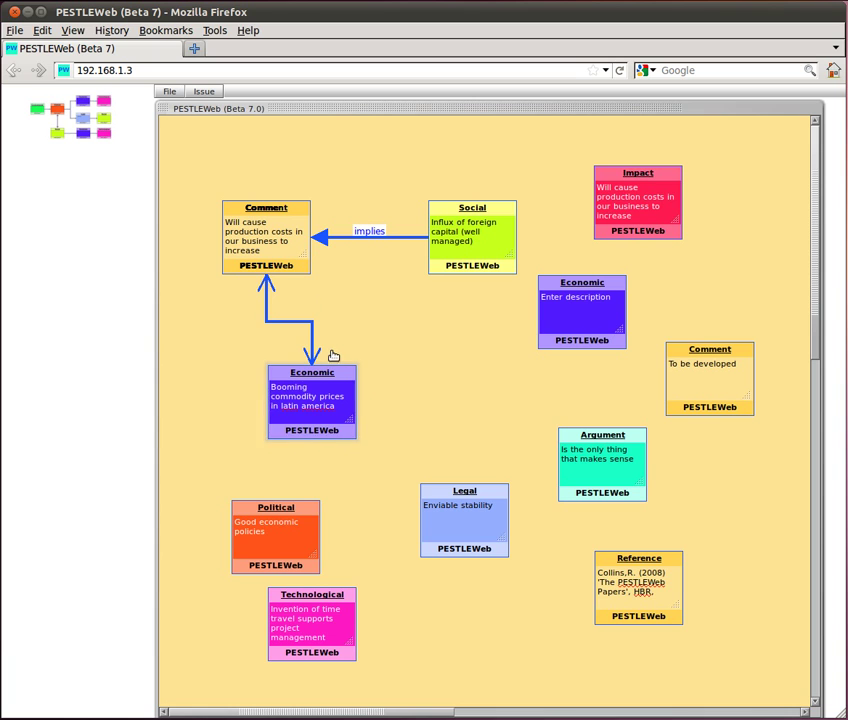
pyautogui.click(333, 360)
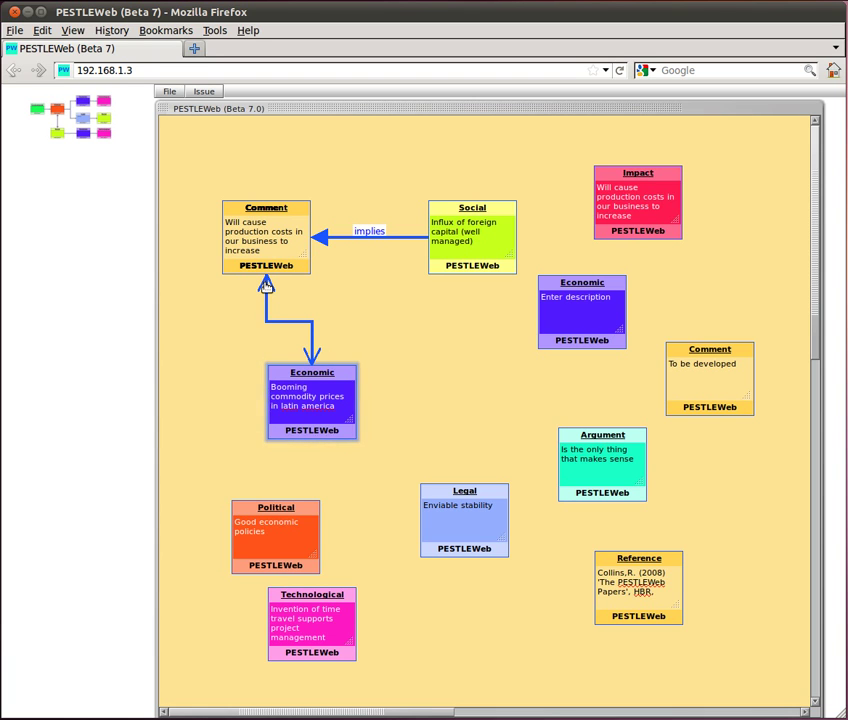
# Change the arrow between the Comment and Economic notes to Leads to, and delete that arrow
pyautogui.rightClick(265, 286)
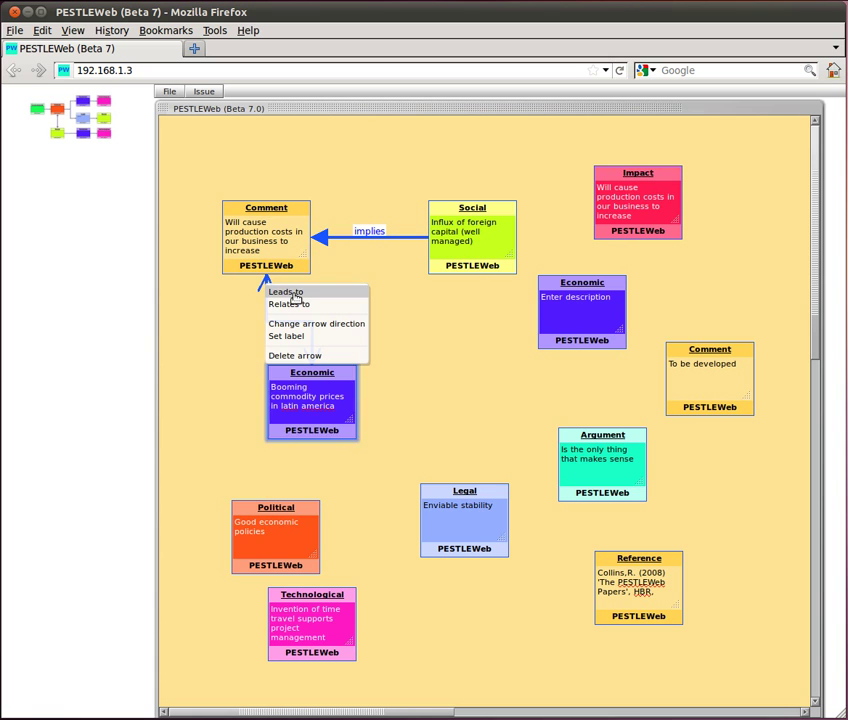
pyautogui.click(296, 294)
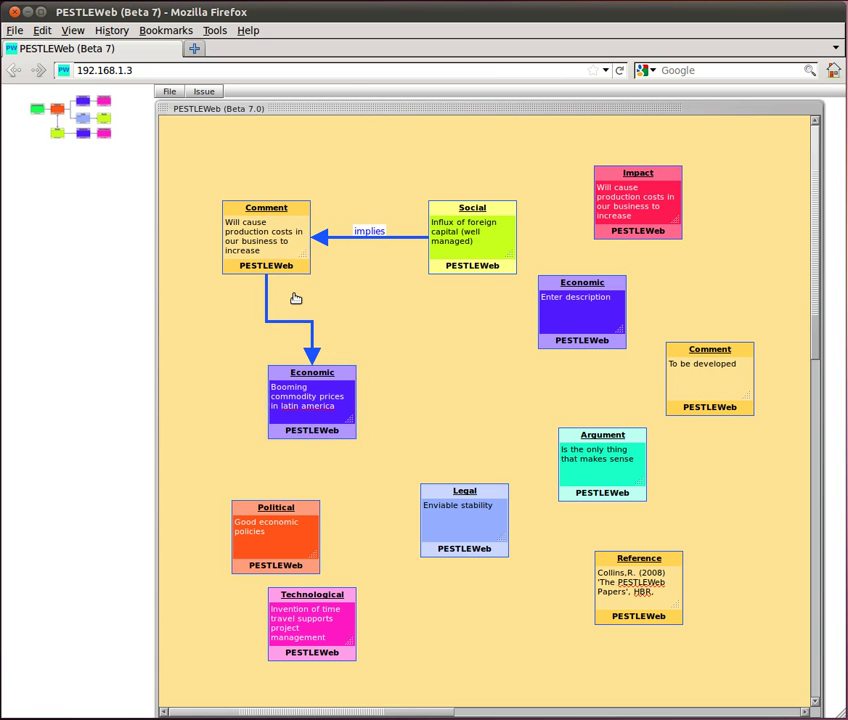
pyautogui.click(312, 354)
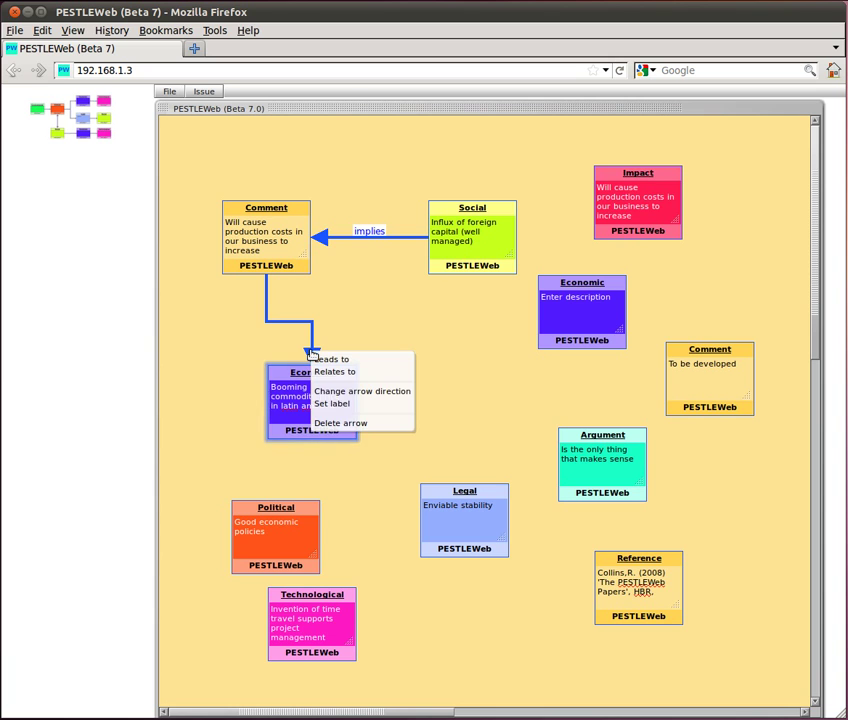
pyautogui.click(337, 424)
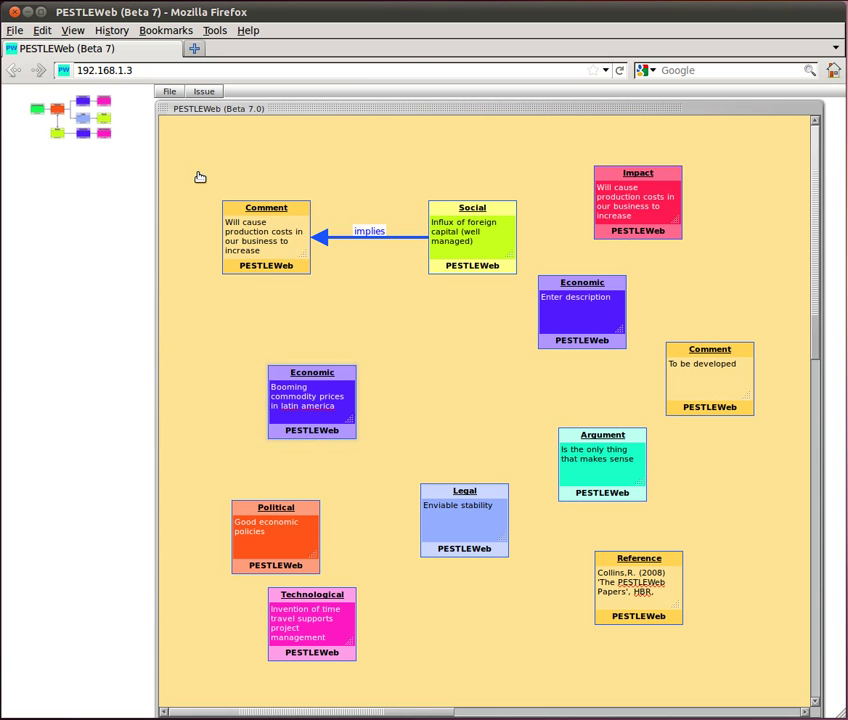
# Generate a PESTLEWeb report of all the issues
pyautogui.click(170, 92)
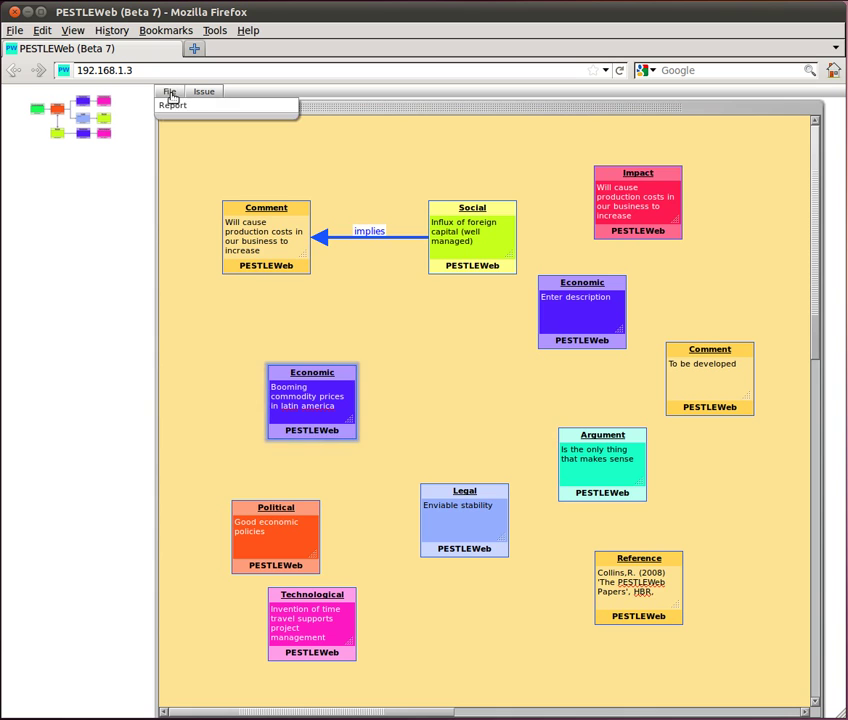
pyautogui.click(174, 106)
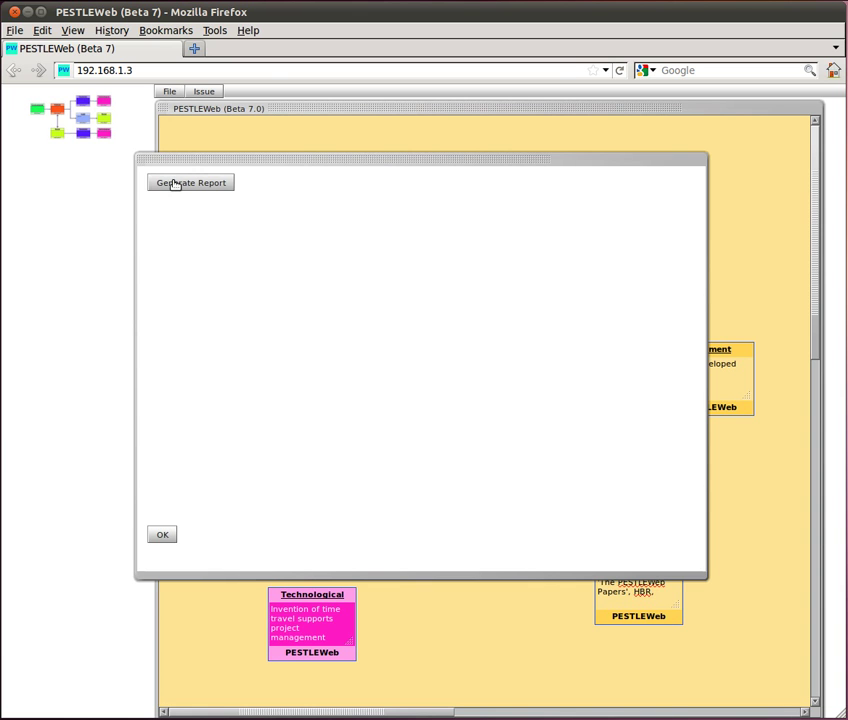
pyautogui.click(174, 184)
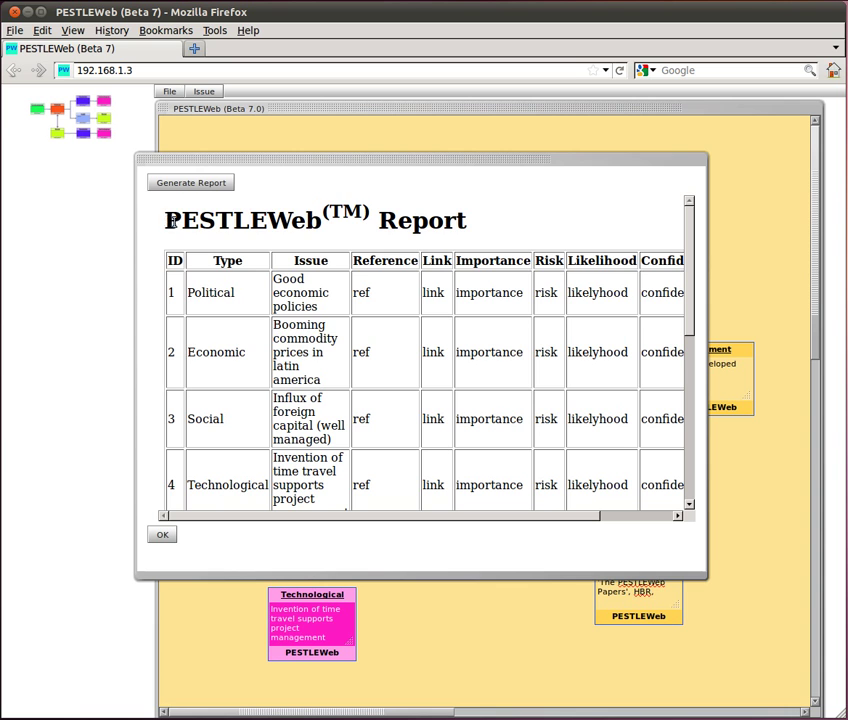
# Copy the whole report from its heading to the last issue row and close the report window
pyautogui.moveTo(165, 220); pyautogui.dragTo(530, 537)
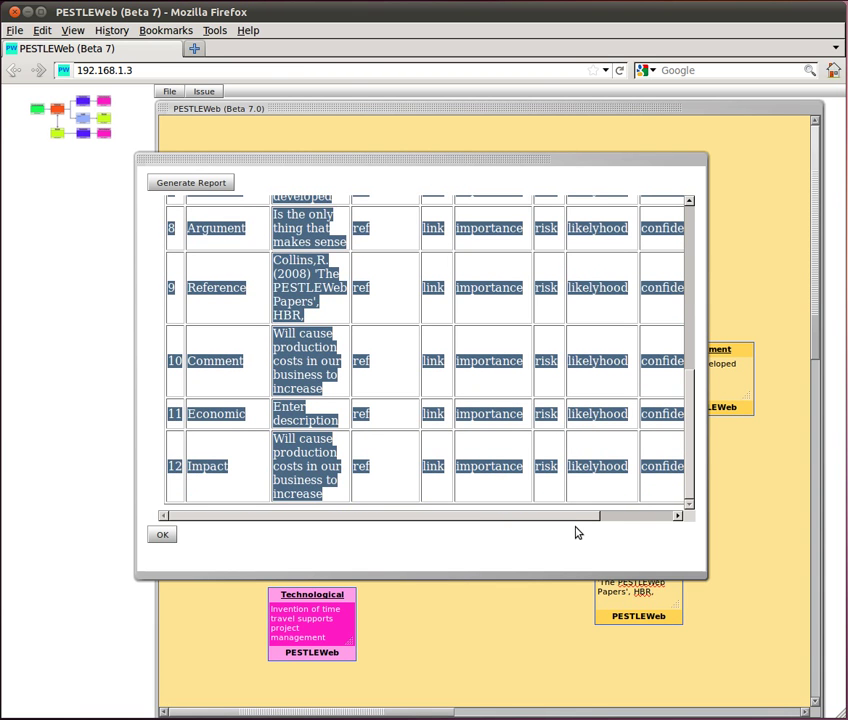
pyautogui.rightClick(303, 344)
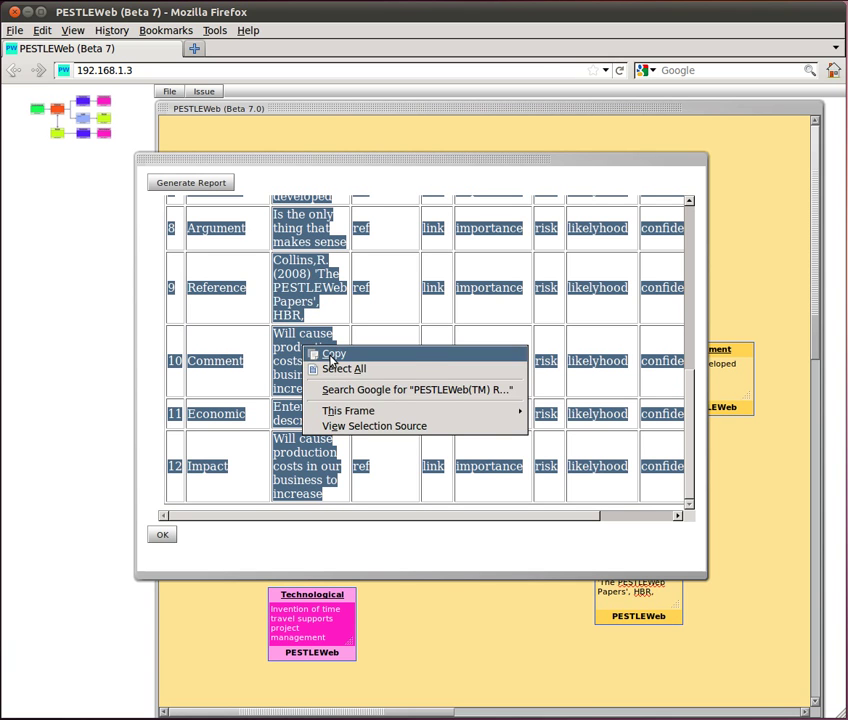
pyautogui.click(330, 354)
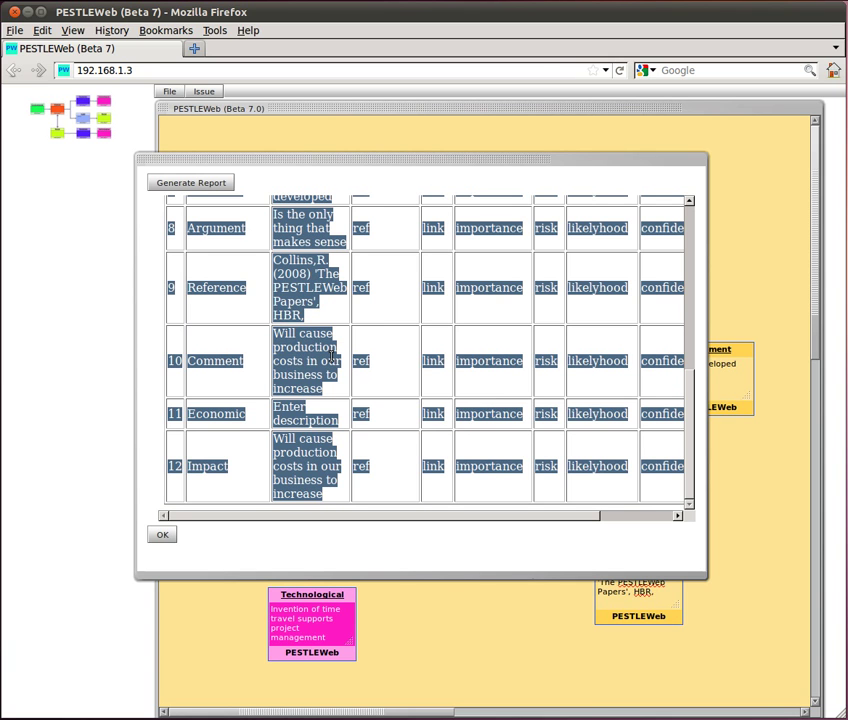
pyautogui.click(154, 537)
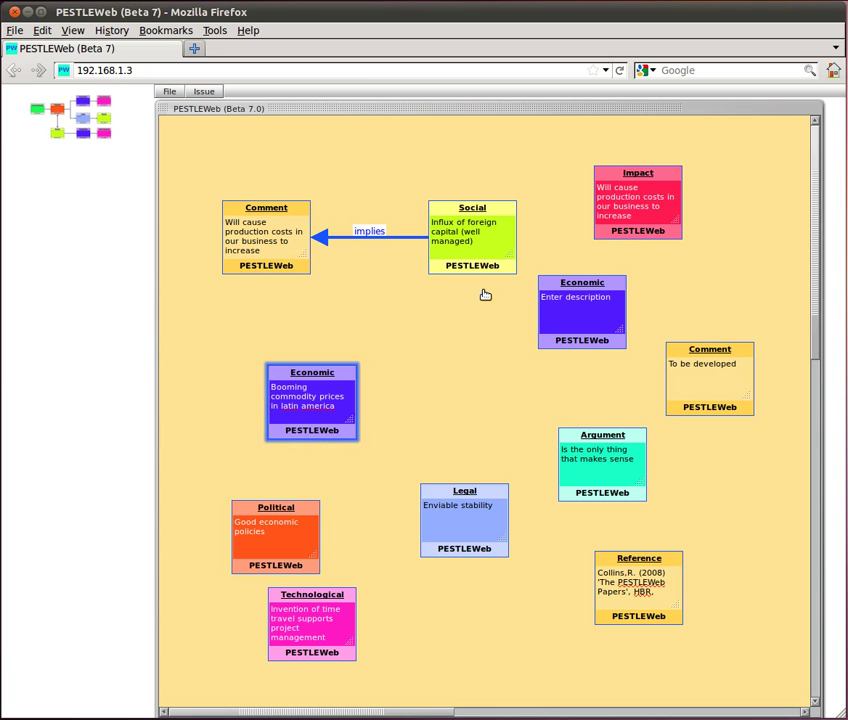
pyautogui.click(485, 294)
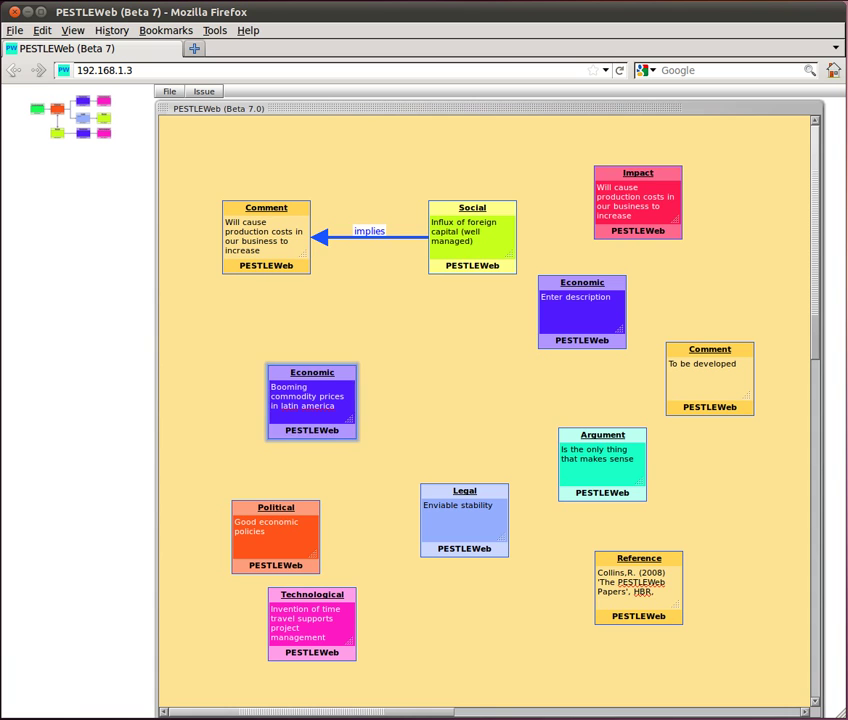